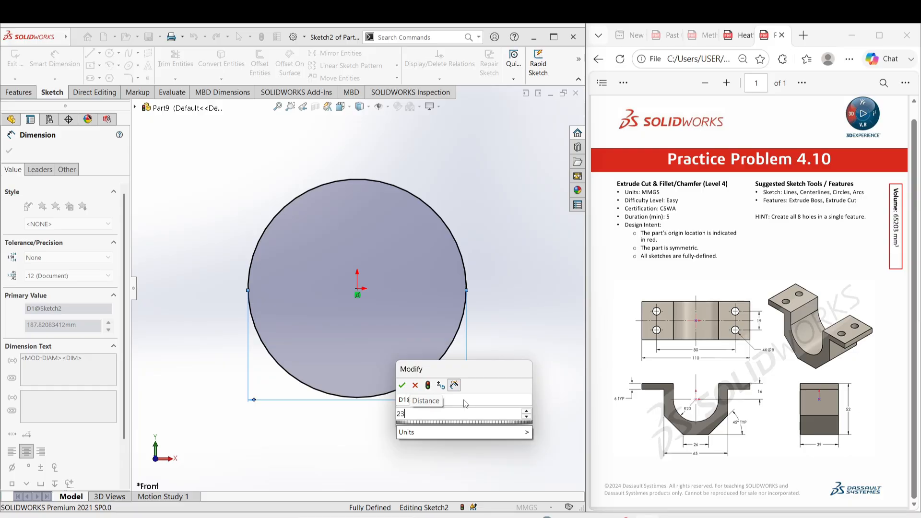
Set the diameter of the circle centred on the origin to 46 mm, as twice the 23 mm radius.
{"action": "type", "text": "*2"}
{"action": "key", "text": "Return"}
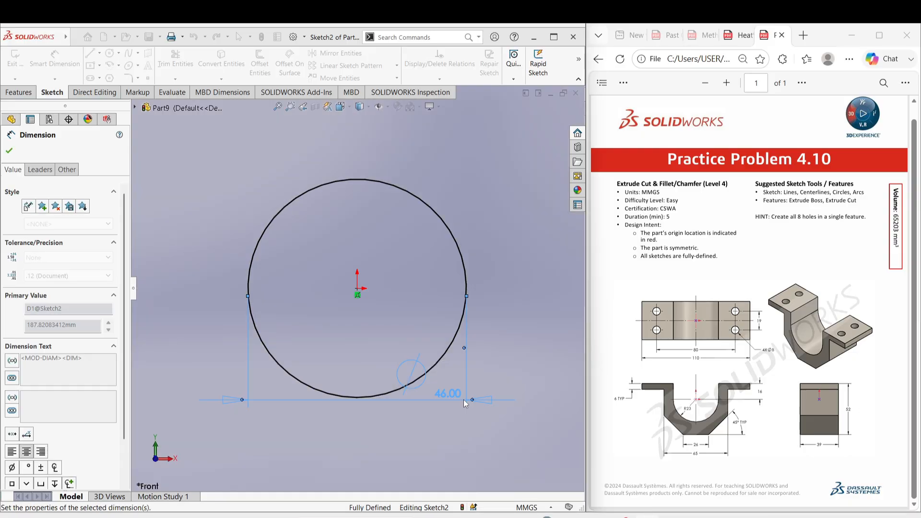
Draw a vertical line about 47 mm long upward from the origin and convert it to construction geometry.
{"action": "scroll", "coordinate": [474, 336], "scroll_direction": "up", "scroll_amount": 3}
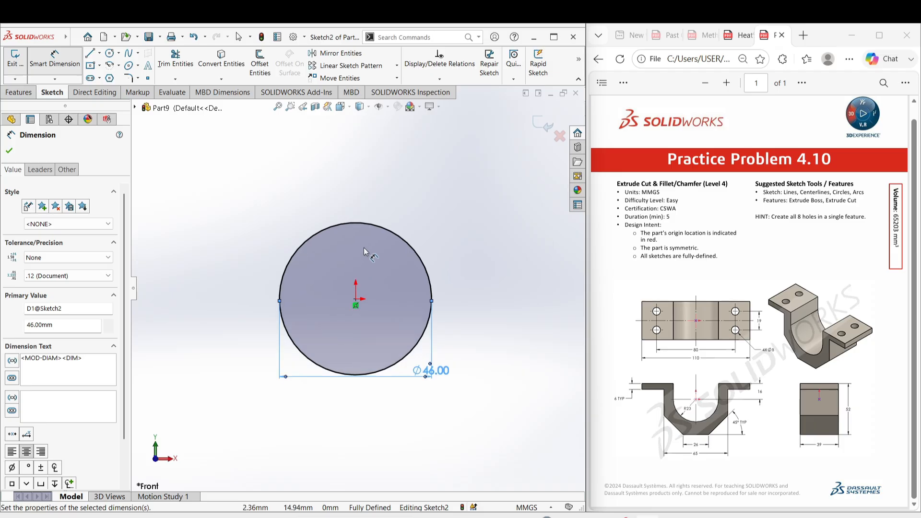
{"action": "key", "text": "l"}
{"action": "left_click", "coordinate": [356, 298]}
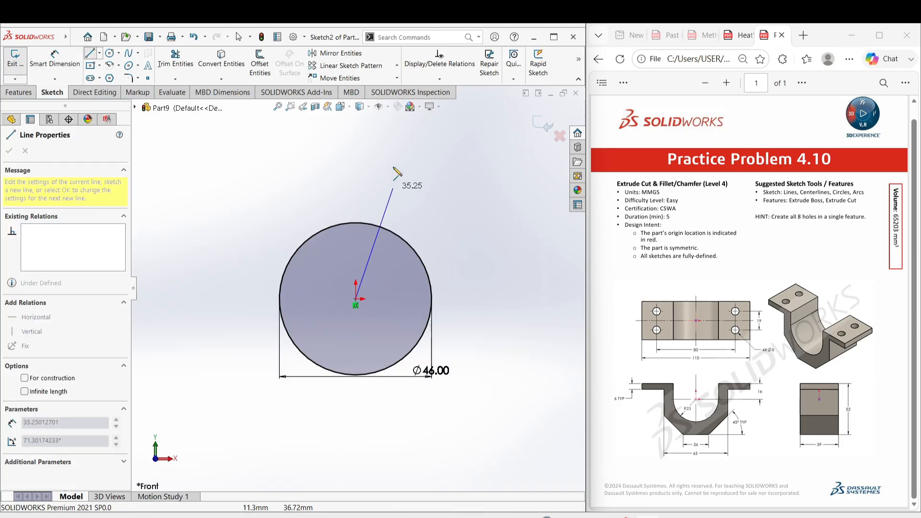
{"action": "left_click", "coordinate": [355, 142]}
{"action": "right_click", "coordinate": [385, 148]}
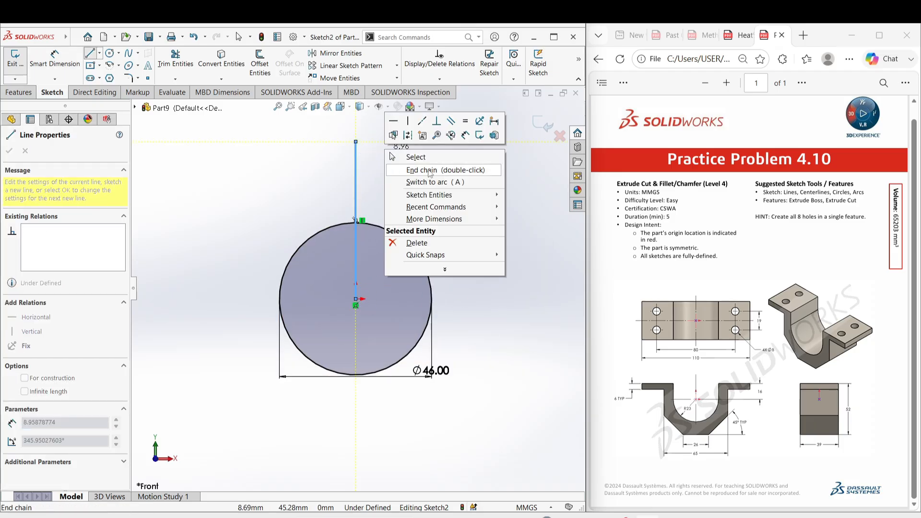
{"action": "left_click", "coordinate": [430, 158]}
{"action": "left_click", "coordinate": [356, 182]}
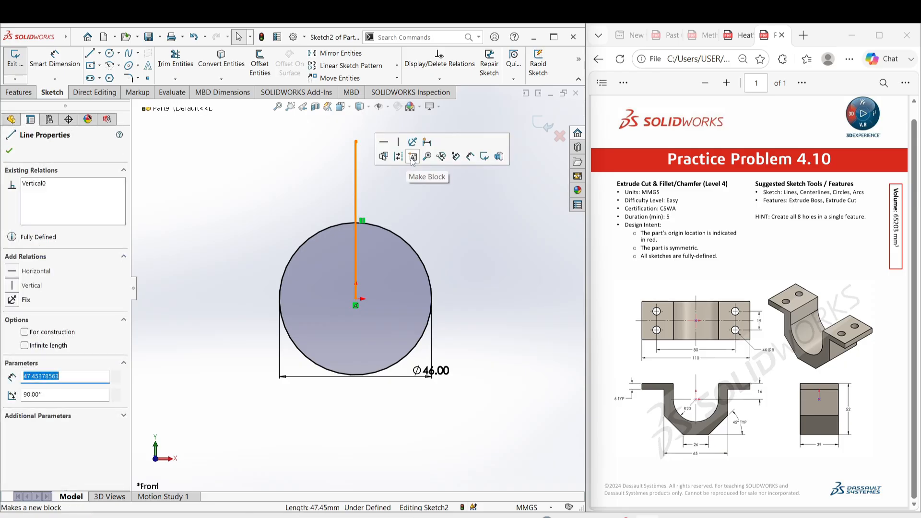
{"action": "left_click", "coordinate": [404, 161]}
{"action": "left_click", "coordinate": [448, 255]}
Draw a vertical line upward from the circle's right quadrant point, ending slightly below the centerline's upper end.
{"action": "scroll", "coordinate": [448, 254], "scroll_direction": "up", "scroll_amount": 2}
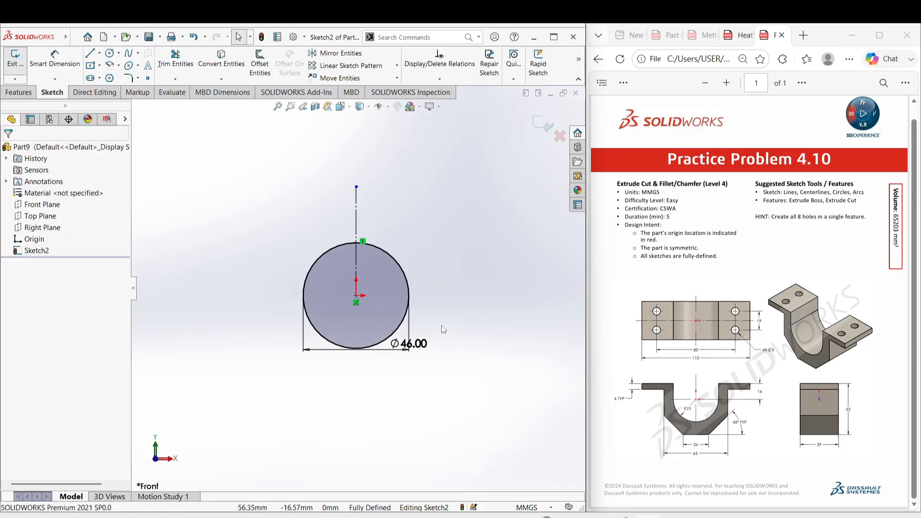
{"action": "key", "text": "l"}
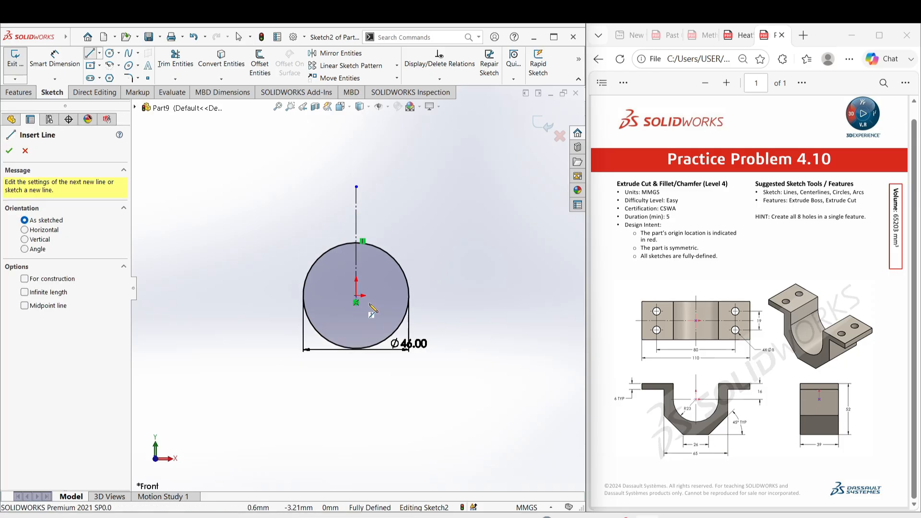
{"action": "left_click", "coordinate": [410, 296]}
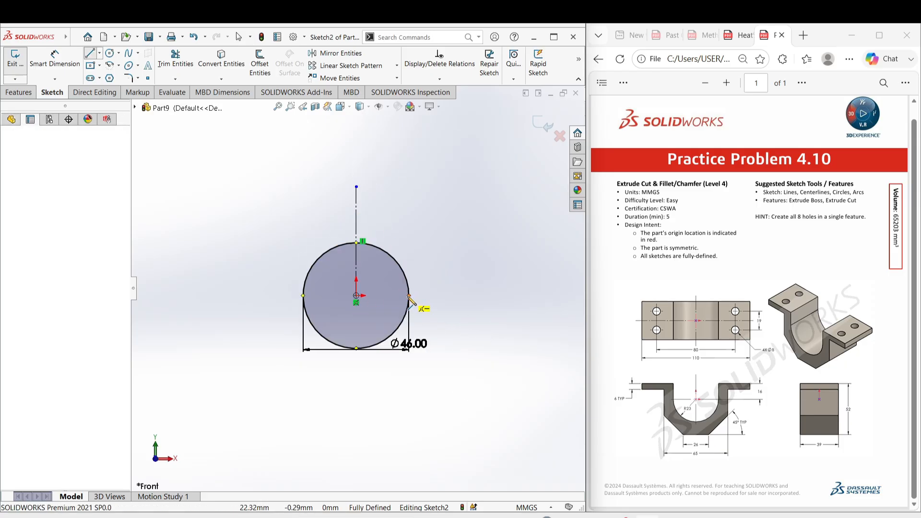
{"action": "left_click", "coordinate": [409, 196]}
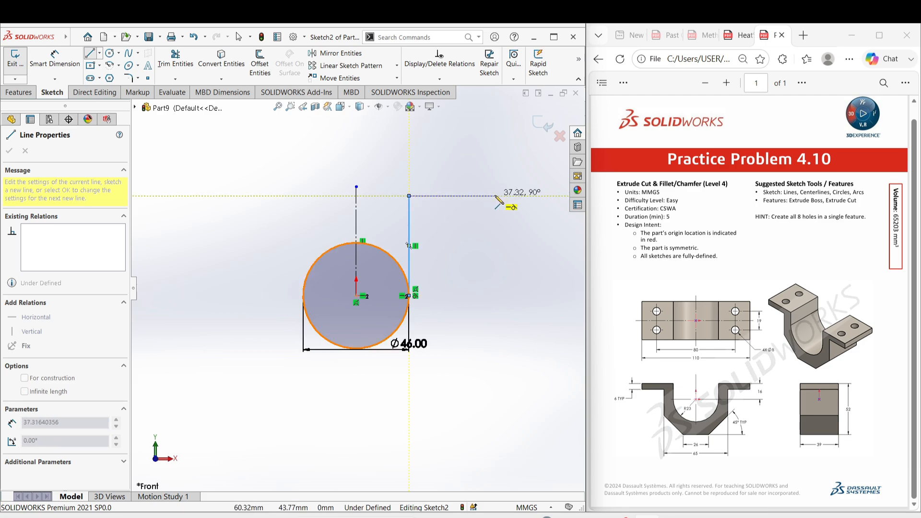
{"action": "key", "text": "Escape"}
From the vertical line's upper end, sketch the flange: about 47 mm outward, a short vertical end, and about 32 mm back inward.
{"action": "right_click_drag", "start_coordinate": [512, 218], "coordinate": [458, 217]}
{"action": "left_click", "coordinate": [409, 196]}
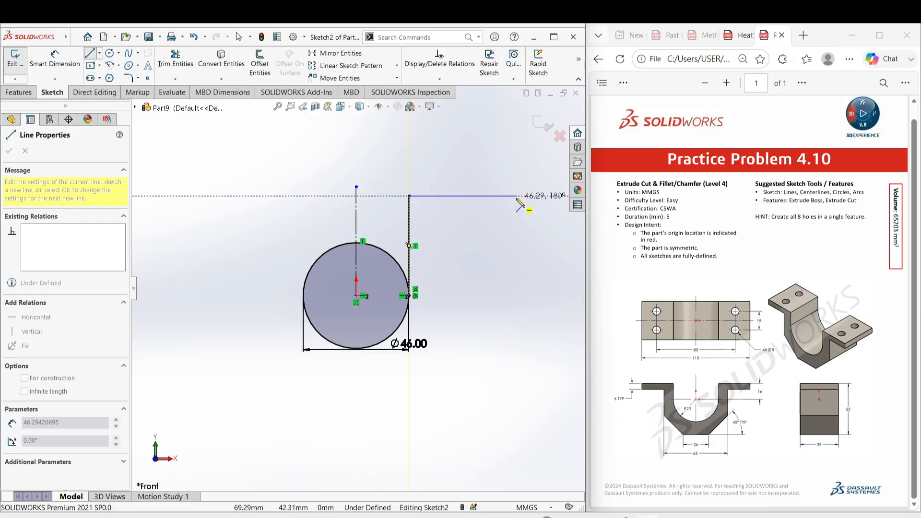
{"action": "left_click", "coordinate": [517, 196]}
{"action": "left_click", "coordinate": [517, 220]}
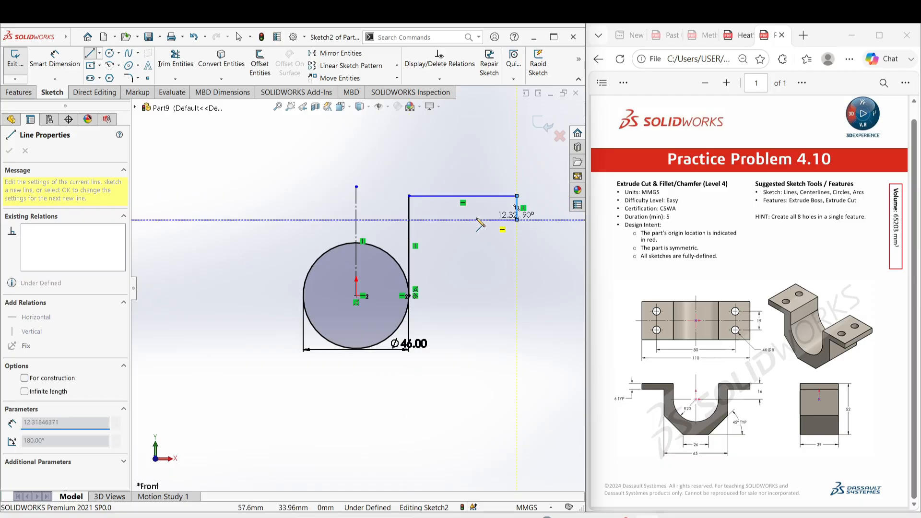
{"action": "left_click", "coordinate": [443, 220]}
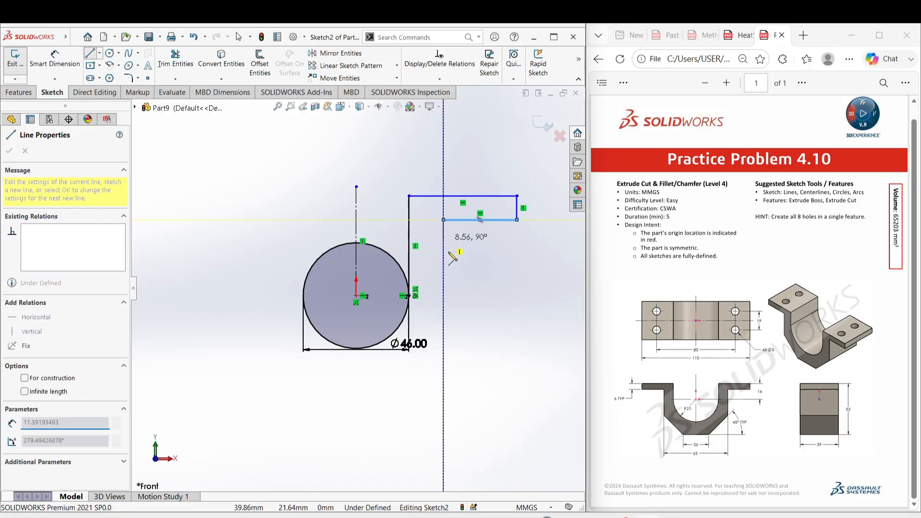
Continue the outer profile with a vertical line down, an inward diagonal and a bottom line about 14 mm long ending below the origin.
{"action": "left_click", "coordinate": [443, 358]}
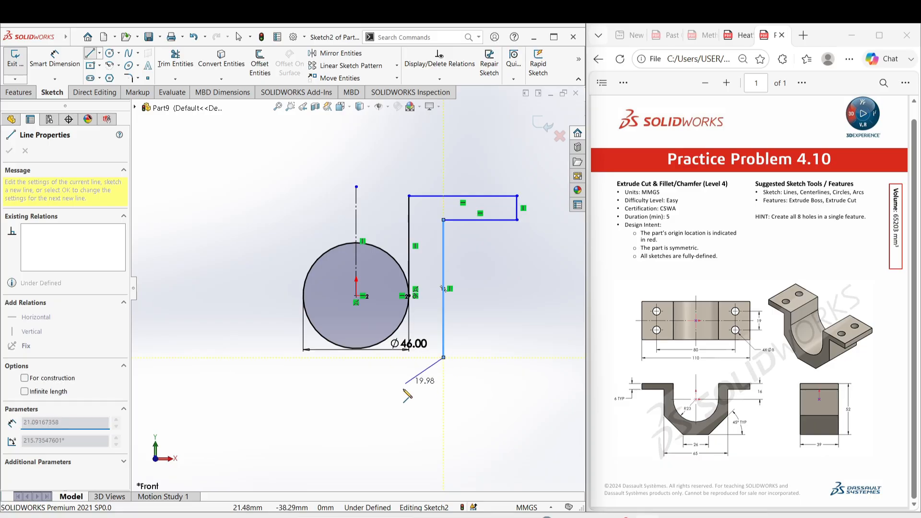
{"action": "left_click", "coordinate": [389, 407]}
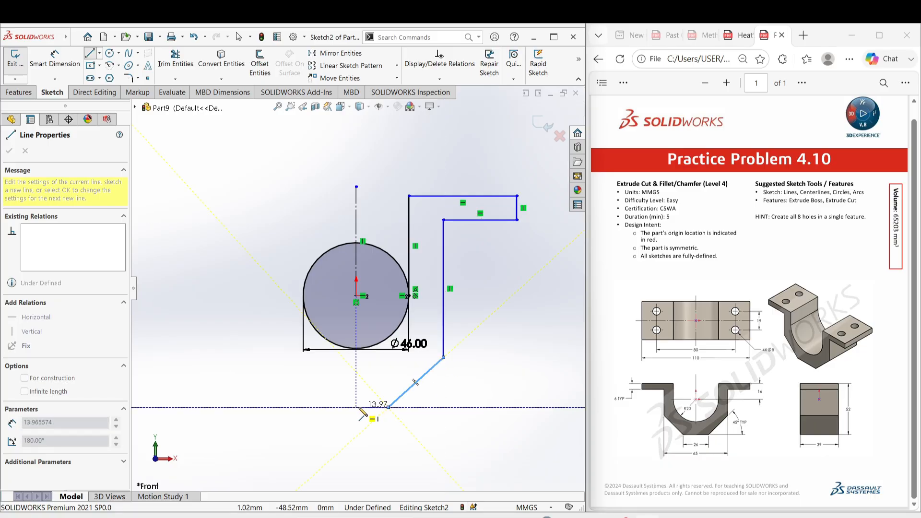
{"action": "double_click", "coordinate": [356, 407]}
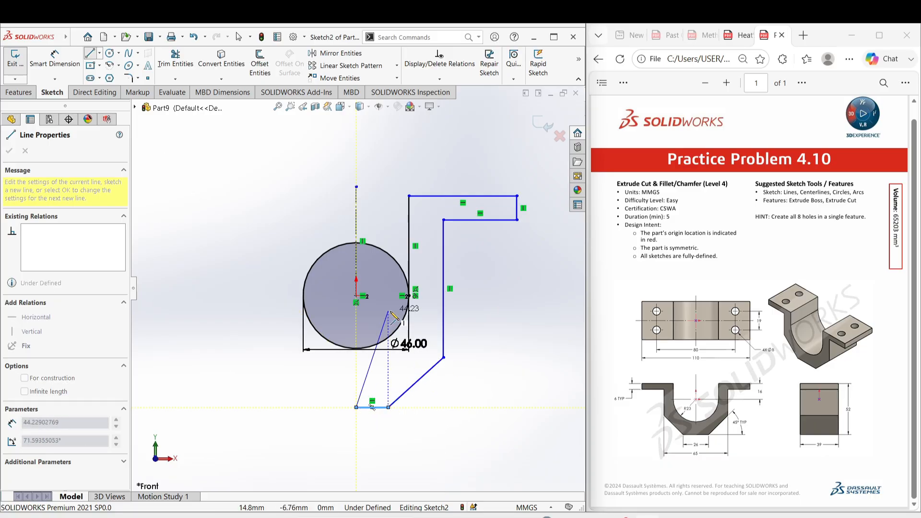
{"action": "key", "text": "Escape"}
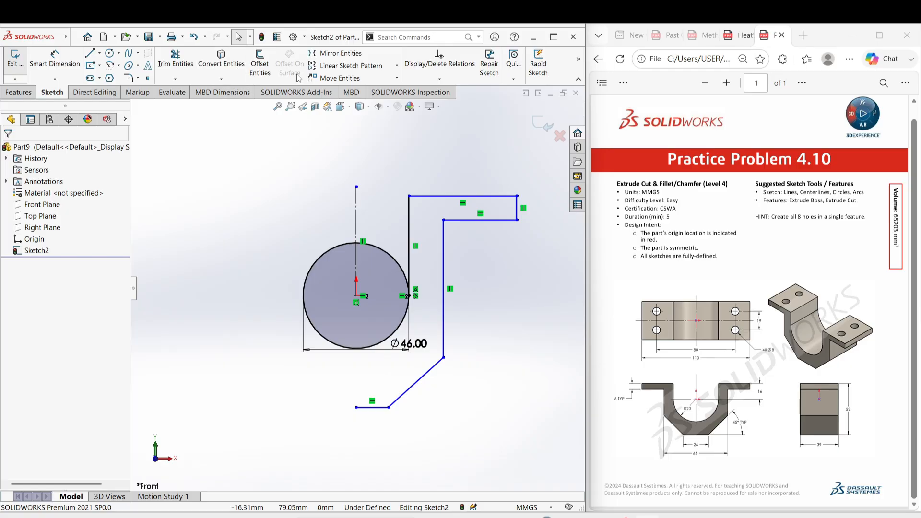
Mirror the seven profile lines about the vertical centerline.
{"action": "left_click", "coordinate": [361, 56]}
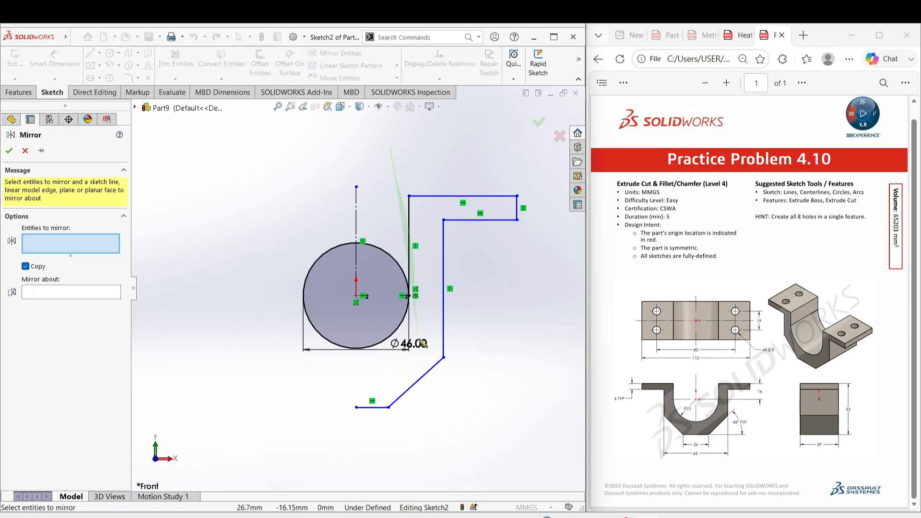
{"action": "mouse_move", "coordinate": [421, 343]}
{"action": "left_mouse_down"}
{"action": "mouse_move", "coordinate": [552, 226]}
{"action": "mouse_move", "coordinate": [394, 144]}
{"action": "left_mouse_up"}
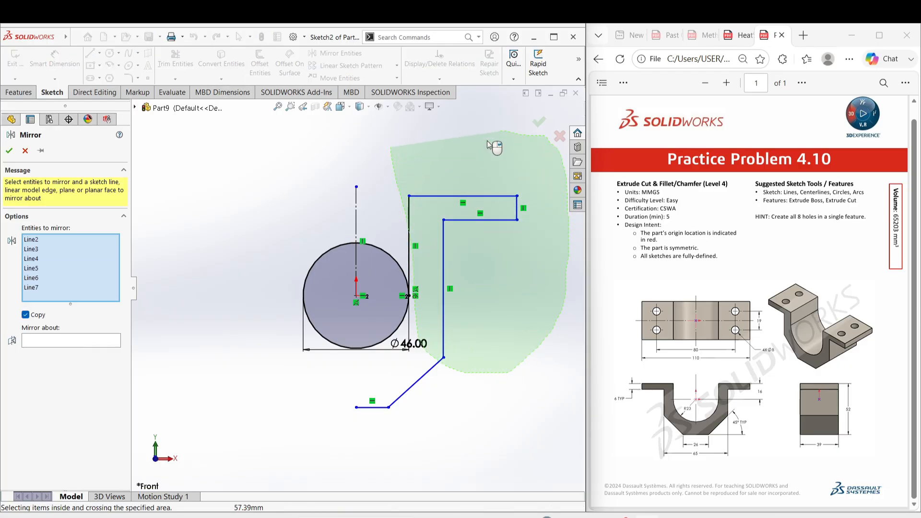
{"action": "left_click", "coordinate": [372, 408]}
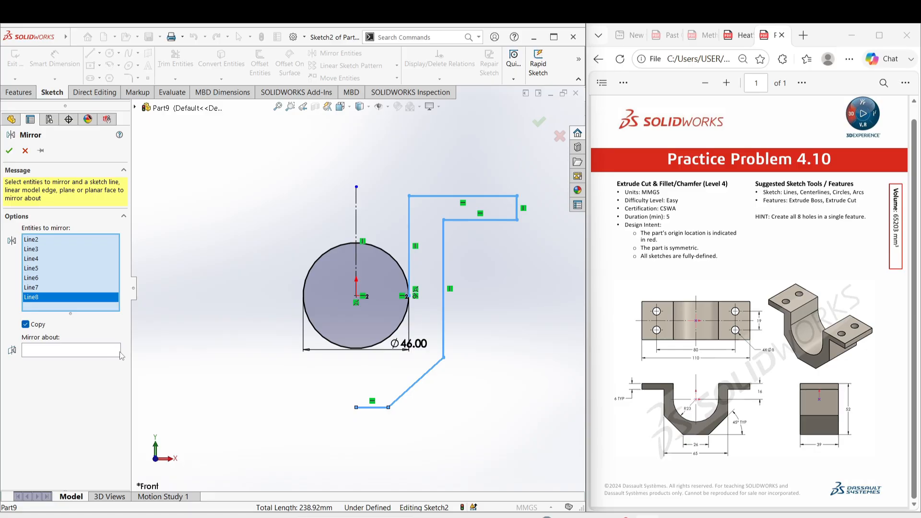
{"action": "left_click", "coordinate": [96, 355]}
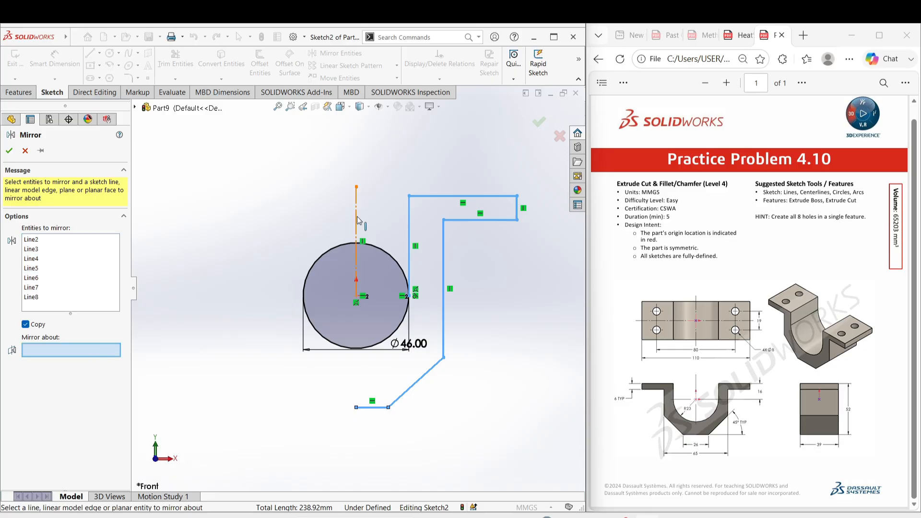
{"action": "left_click", "coordinate": [364, 234]}
{"action": "left_click", "coordinate": [9, 151]}
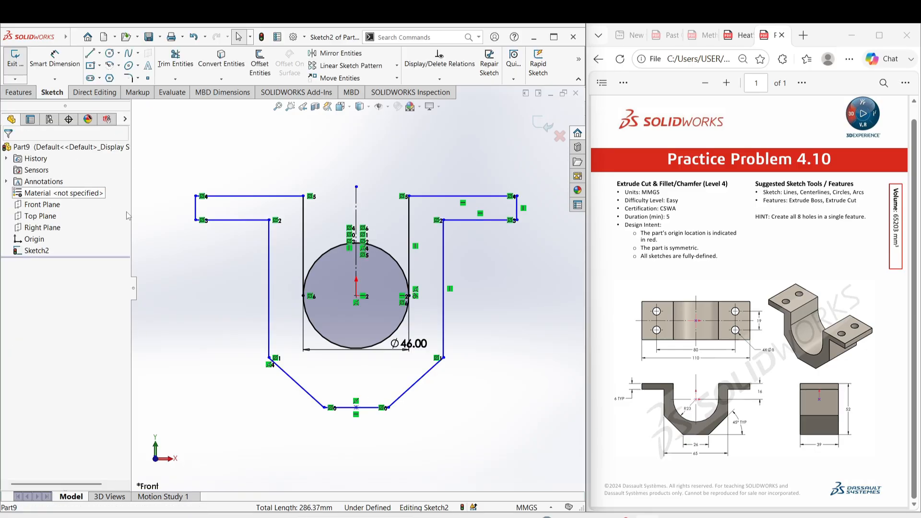
Dimension the overall height between the profile's bottom line and the flange's upper edge as 52 mm.
{"action": "right_click_drag", "start_coordinate": [474, 425], "coordinate": [466, 381]}
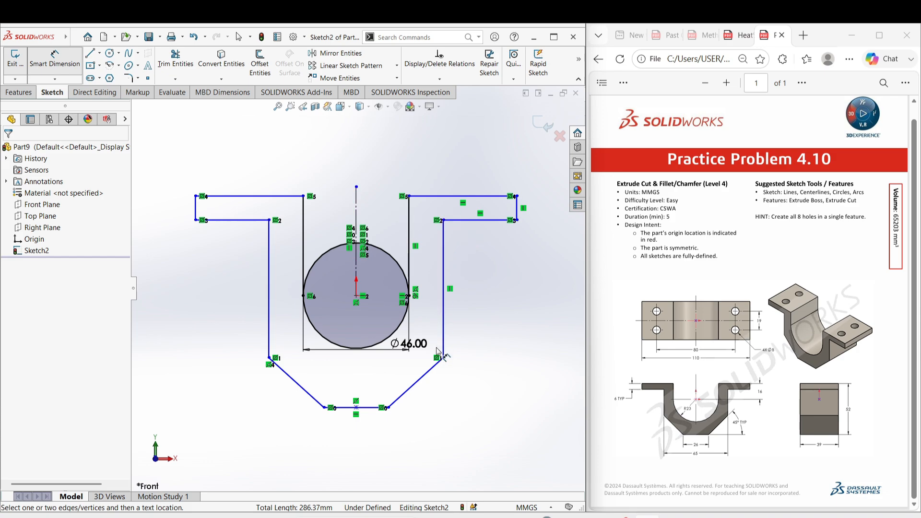
{"action": "left_click", "coordinate": [370, 409]}
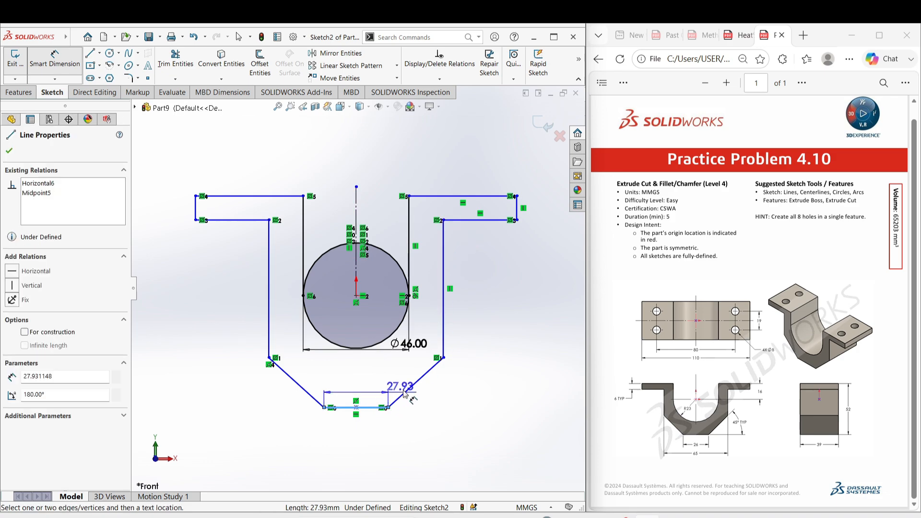
{"action": "left_click", "coordinate": [437, 196]}
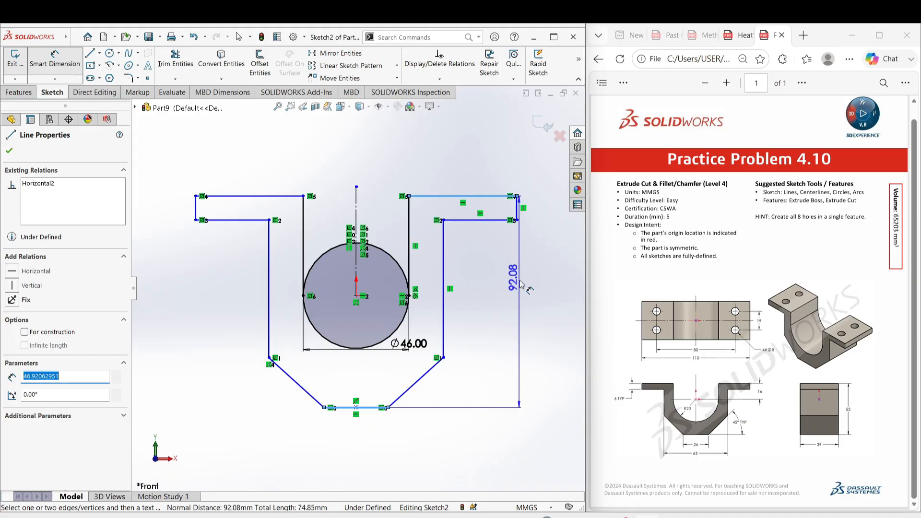
{"action": "left_click", "coordinate": [549, 305]}
{"action": "type", "text": "5"}
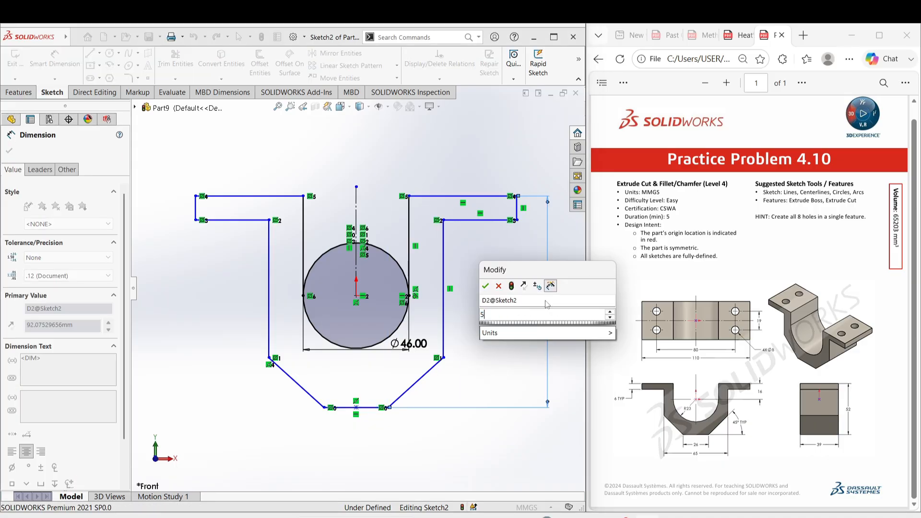
{"action": "type", "text": "2"}
{"action": "key", "text": "Return"}
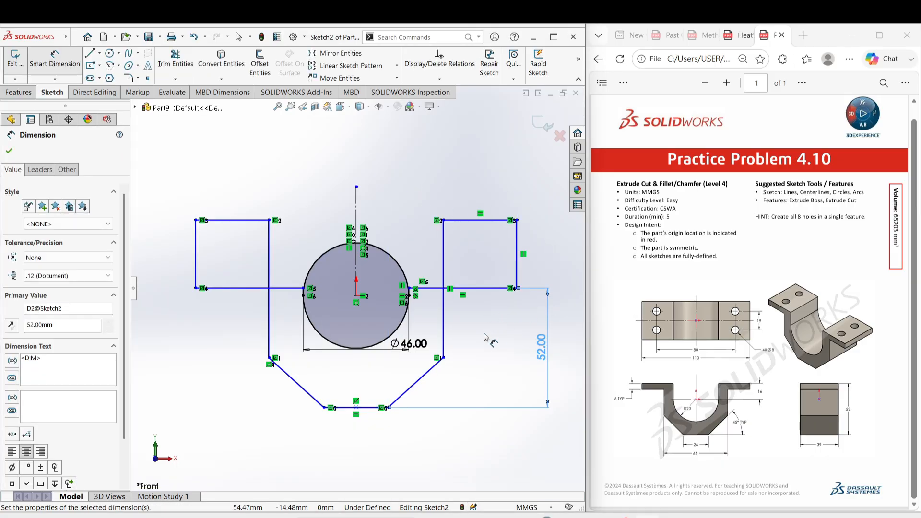
{"action": "key", "text": "Escape"}
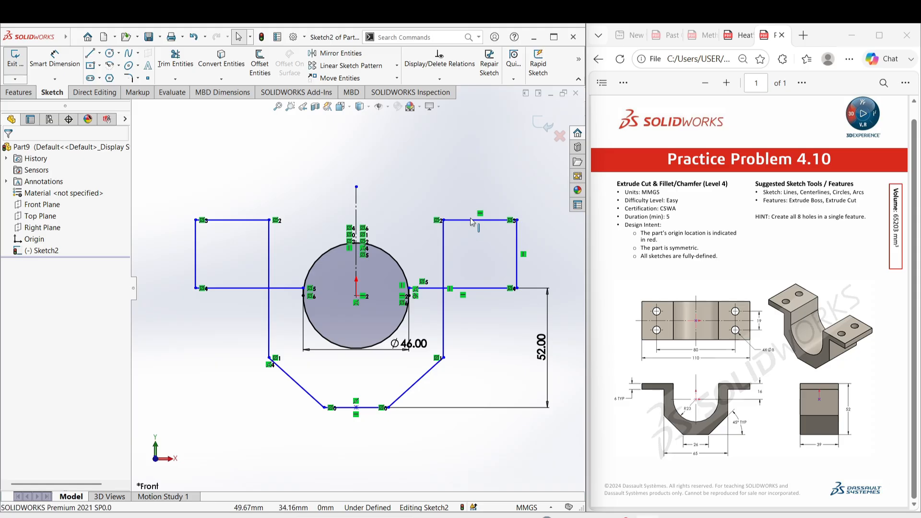
Move the flange's lower edge beneath its upper edge and set the flange thickness to 6 mm.
{"action": "left_click_drag", "start_coordinate": [473, 221], "coordinate": [465, 314]}
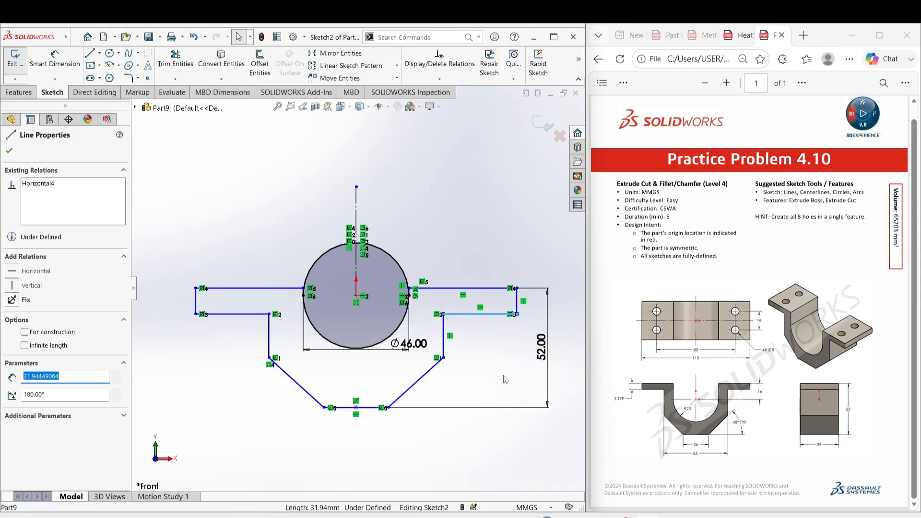
{"action": "right_click_drag", "start_coordinate": [511, 444], "coordinate": [515, 389]}
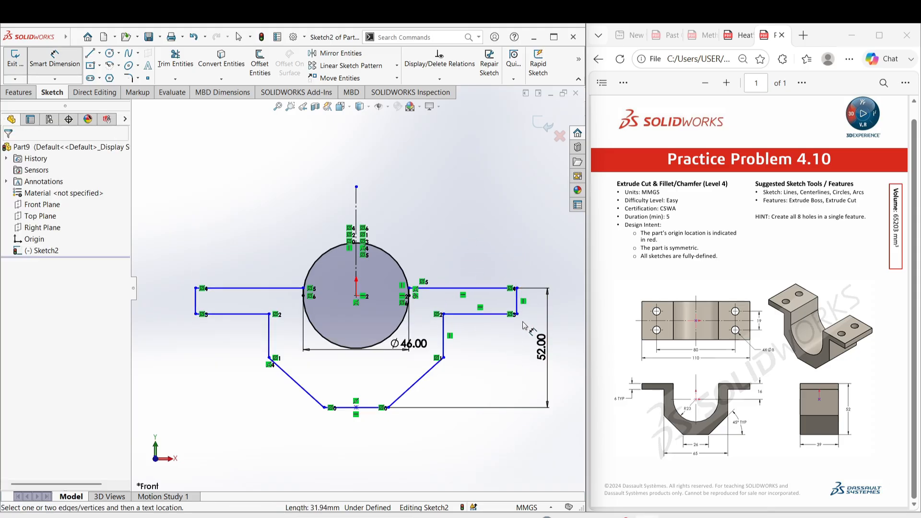
{"action": "scroll", "coordinate": [525, 326], "scroll_direction": "down", "scroll_amount": 3}
{"action": "left_click", "coordinate": [484, 291]}
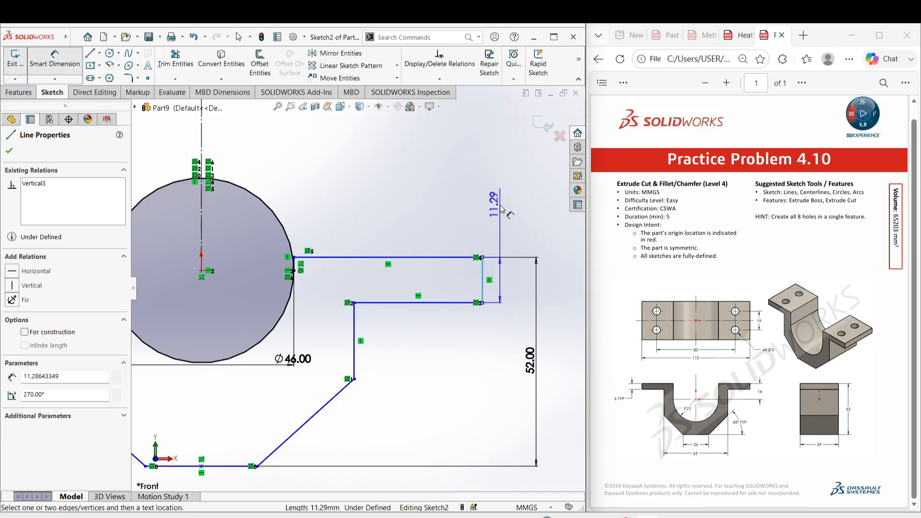
{"action": "left_click", "coordinate": [501, 210]}
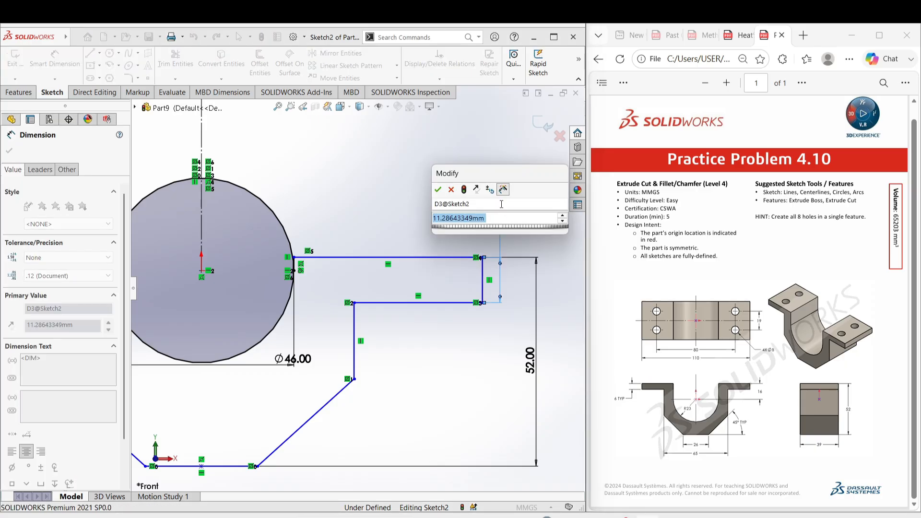
{"action": "type", "text": "6"}
{"action": "key", "text": "Return"}
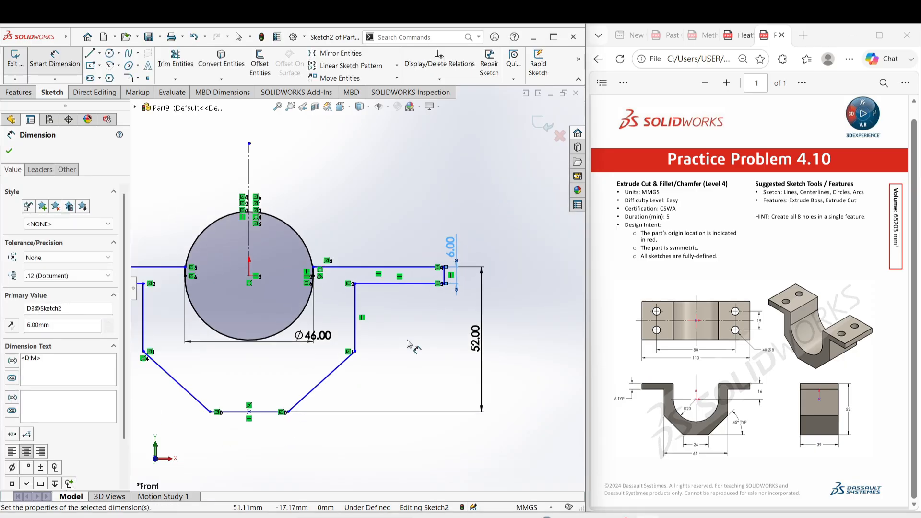
Dimension the vertical distance from the origin to the flange's upper edge as 16 mm.
{"action": "scroll", "coordinate": [410, 340], "scroll_direction": "up", "scroll_amount": 1}
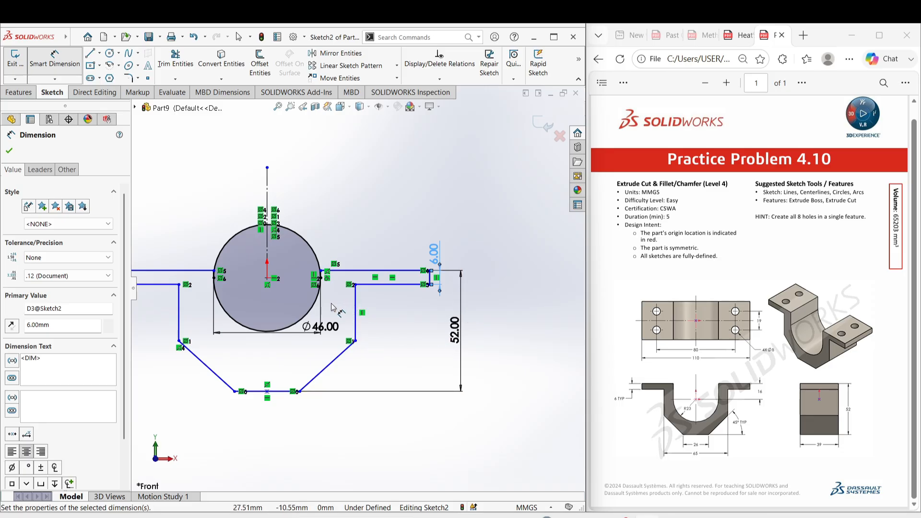
{"action": "left_click", "coordinate": [268, 277]}
{"action": "scroll", "coordinate": [363, 286], "scroll_direction": "down", "scroll_amount": 3}
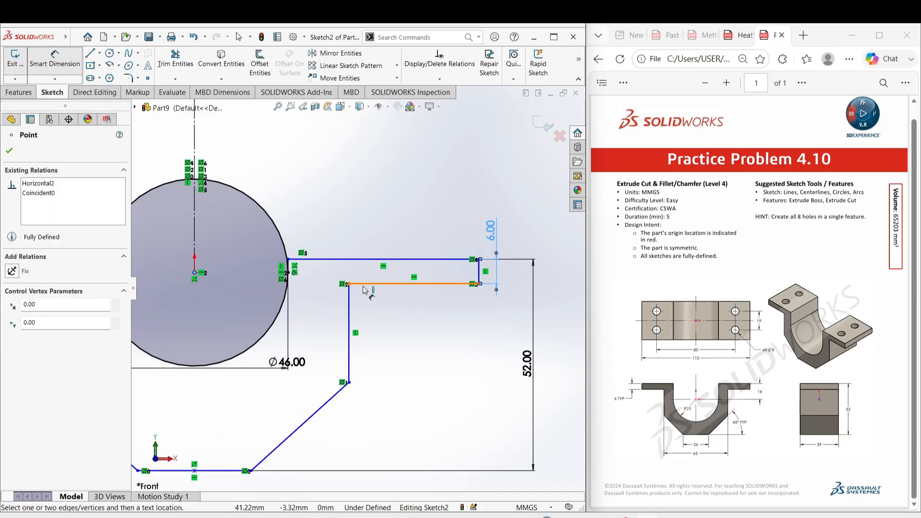
{"action": "scroll", "coordinate": [388, 287], "scroll_direction": "down", "scroll_amount": 1}
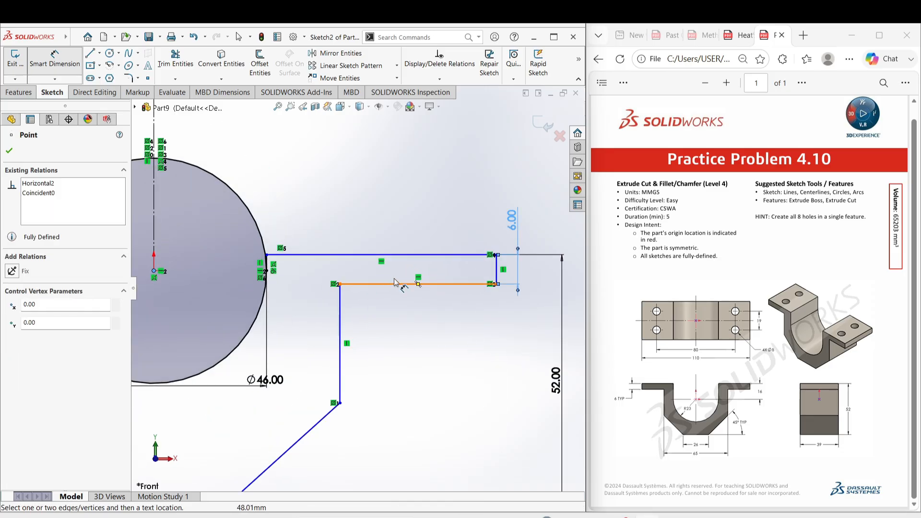
{"action": "left_click", "coordinate": [411, 258]}
{"action": "scroll", "coordinate": [358, 289], "scroll_direction": "up", "scroll_amount": 3}
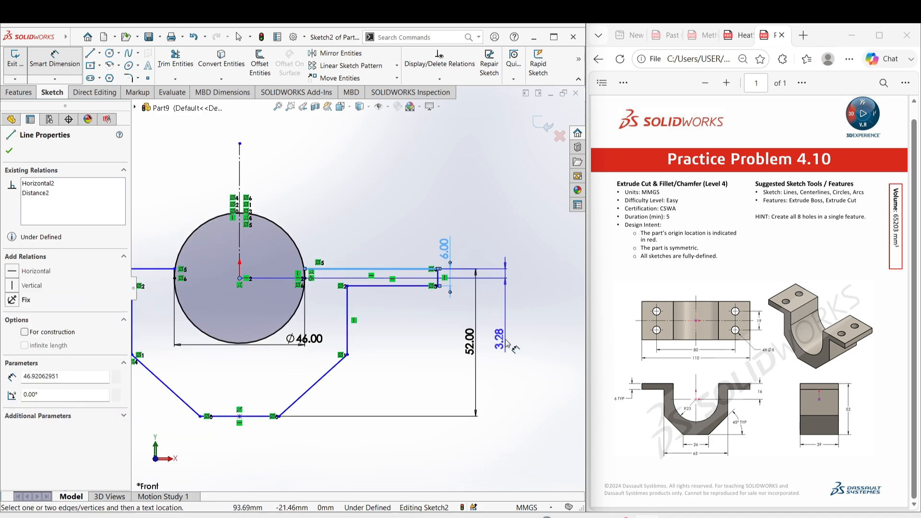
{"action": "left_click", "coordinate": [508, 342]}
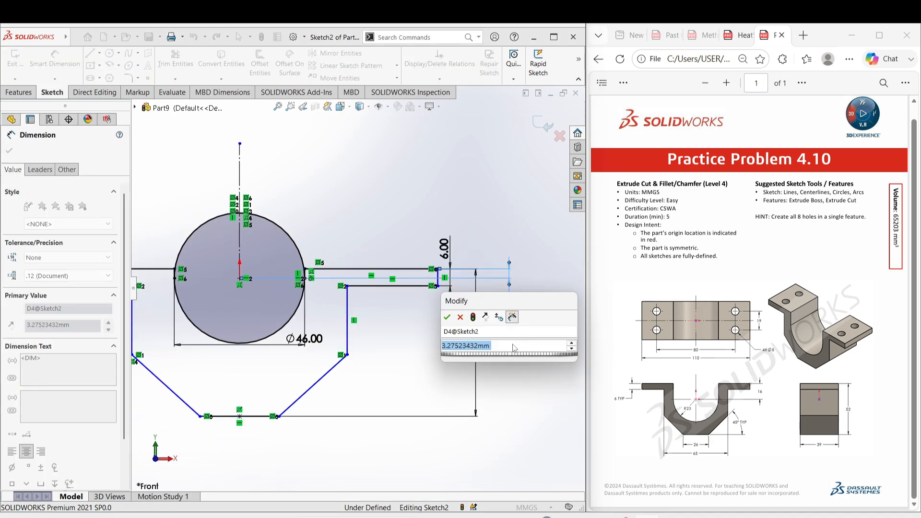
{"action": "type", "text": "16"}
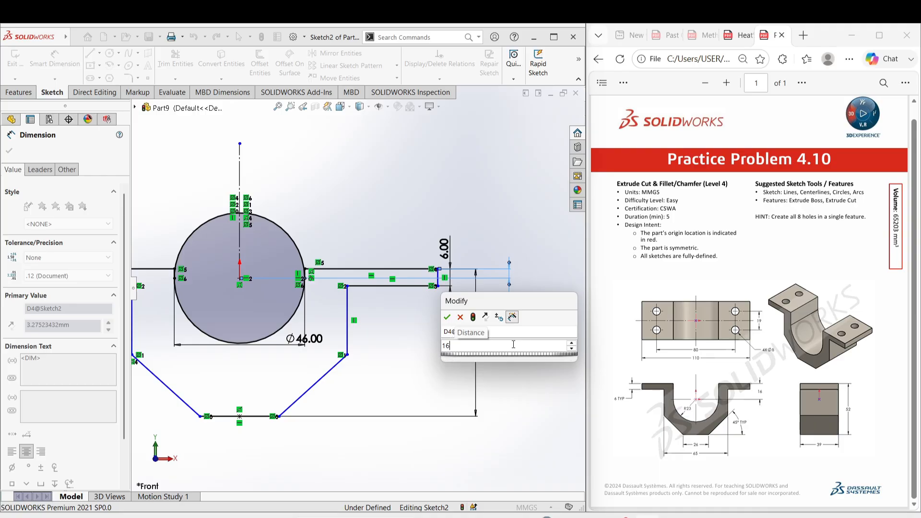
{"action": "key", "text": "Return"}
{"action": "key", "text": "Escape"}
Dimension the profile's bottom line as 26 mm long.
{"action": "scroll", "coordinate": [297, 357], "scroll_direction": "up", "scroll_amount": 3}
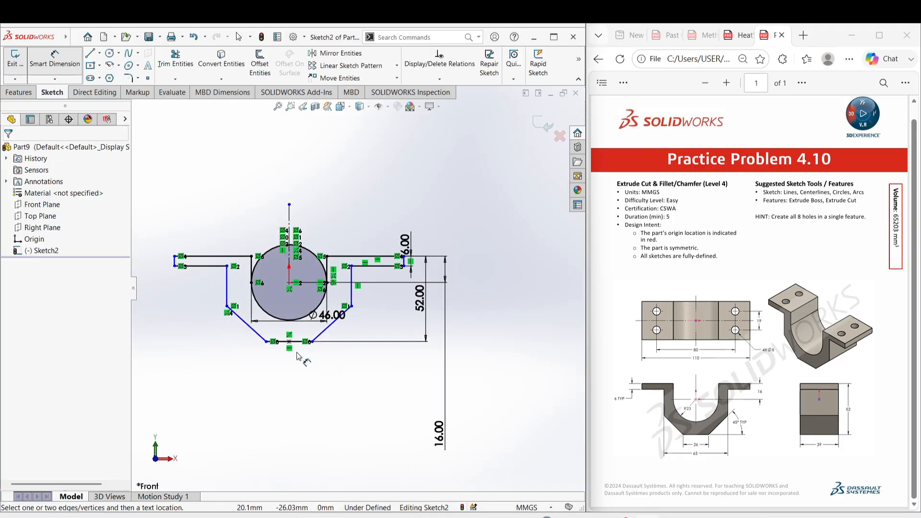
{"action": "scroll", "coordinate": [298, 356], "scroll_direction": "down", "scroll_amount": 3}
{"action": "left_click", "coordinate": [337, 340]}
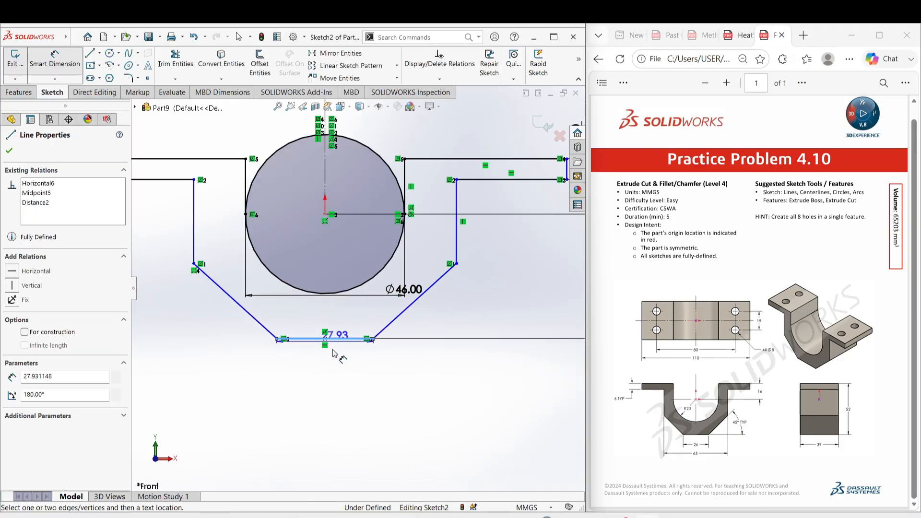
{"action": "left_click", "coordinate": [325, 391]}
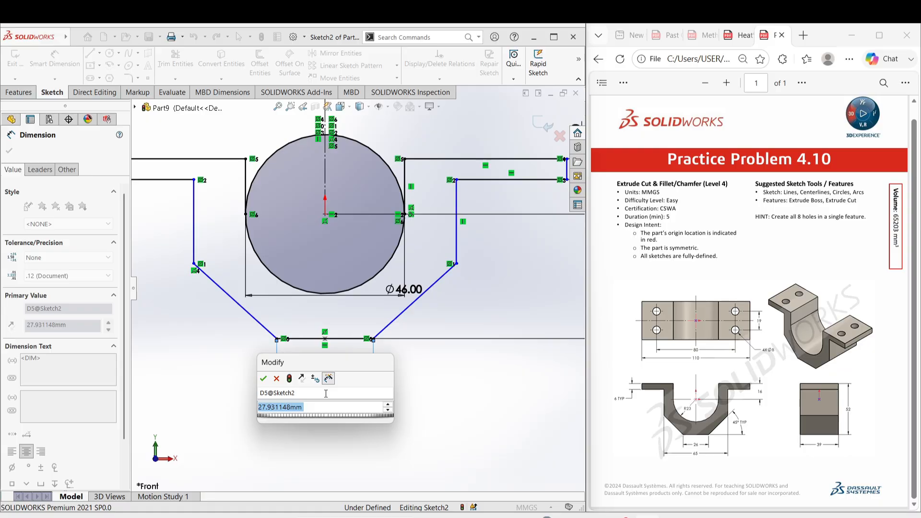
{"action": "type", "text": "26"}
{"action": "key", "text": "Return"}
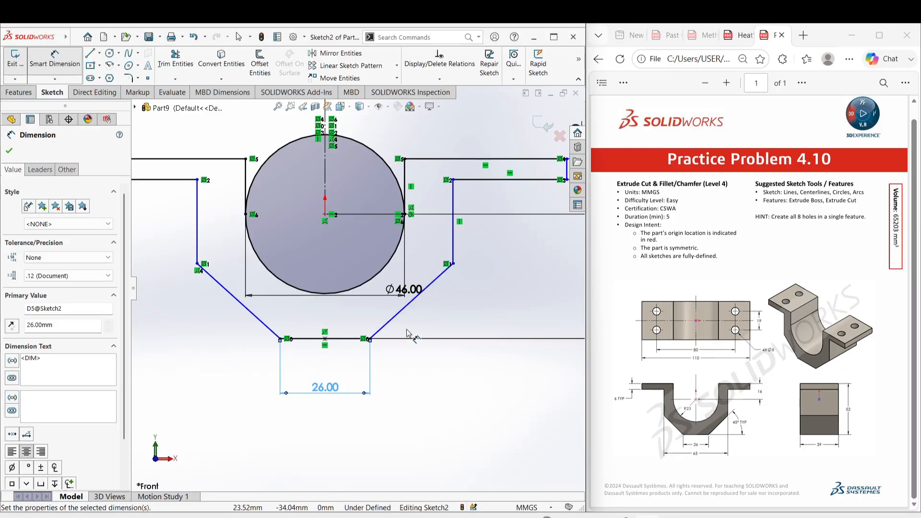
Dimension the angle between the right diagonal and the bottom line as 45°.
{"action": "left_click", "coordinate": [405, 314]}
{"action": "left_click", "coordinate": [338, 338]}
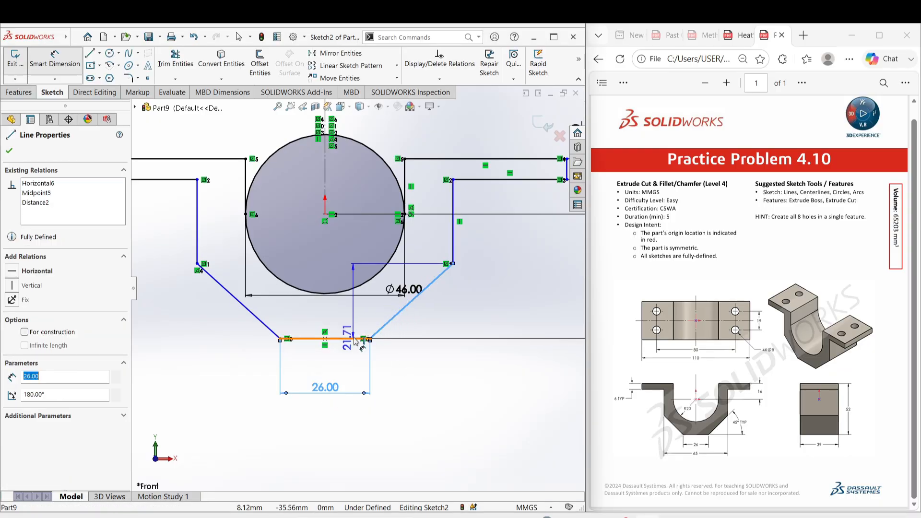
{"action": "left_click", "coordinate": [482, 292]}
{"action": "type", "text": "45"}
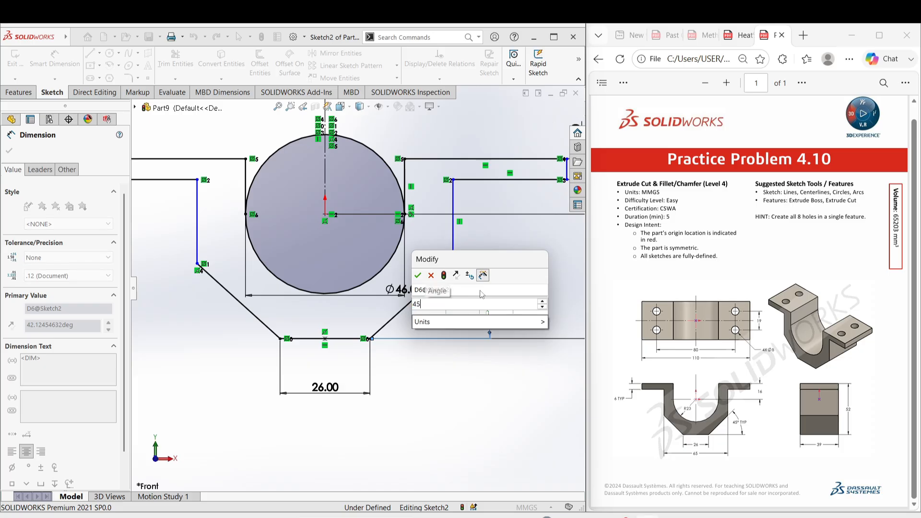
{"action": "key", "text": "Return"}
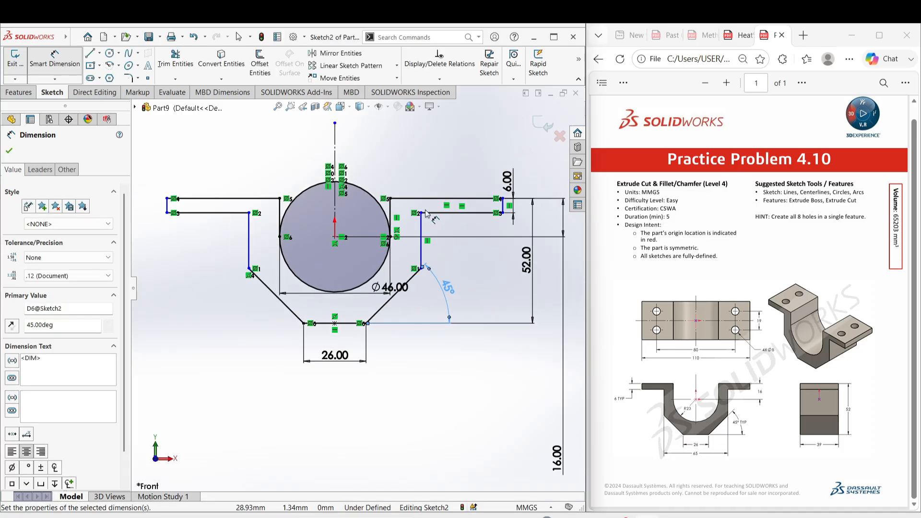
Dimension the width between the two outer vertical walls of the bracket body as 65 mm.
{"action": "left_click", "coordinate": [424, 244]}
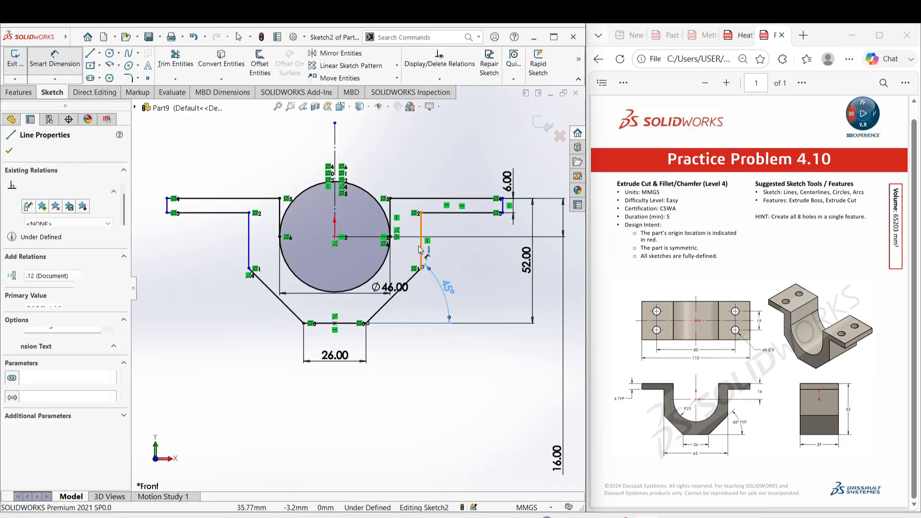
{"action": "left_click", "coordinate": [249, 253]}
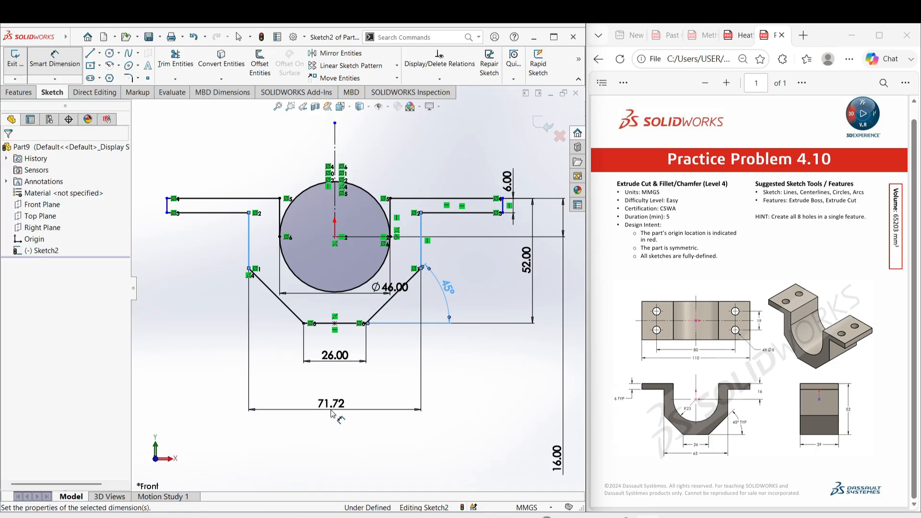
{"action": "left_click", "coordinate": [332, 411]}
{"action": "type", "text": "65"}
{"action": "key", "text": "Return"}
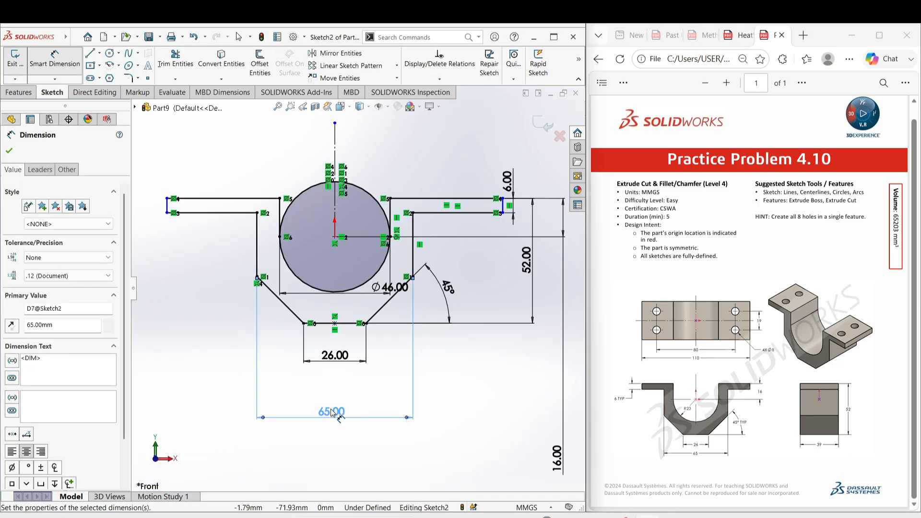
Dimension the overall width between the outer end lines of the two flanges as 110 mm.
{"action": "left_click", "coordinate": [171, 213]}
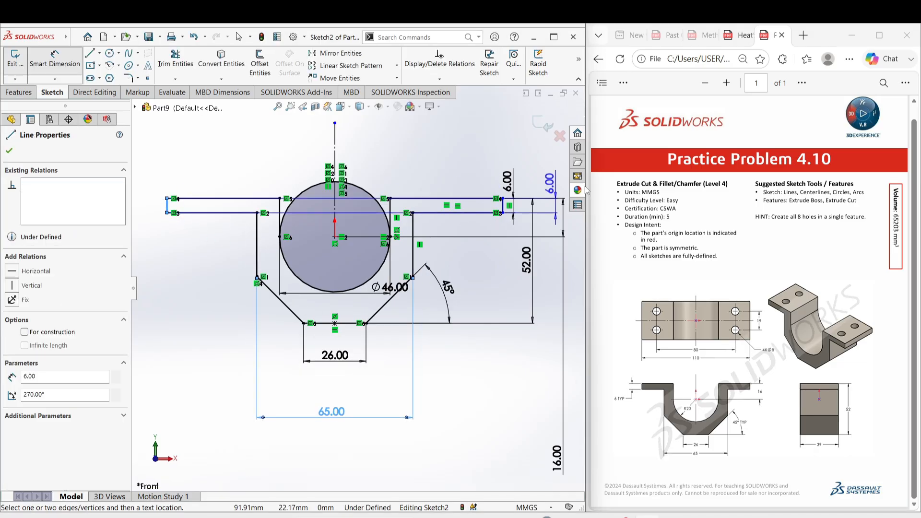
{"action": "left_click", "coordinate": [502, 207]}
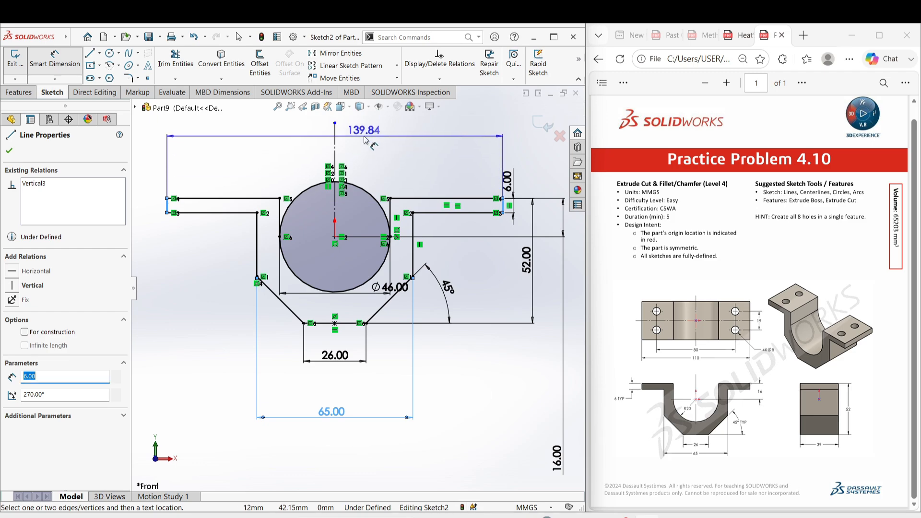
{"action": "left_click", "coordinate": [368, 132]}
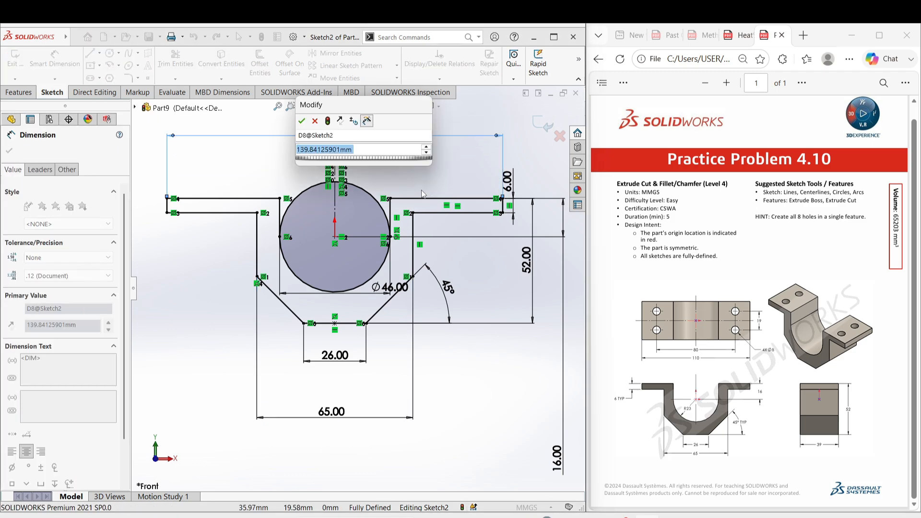
{"action": "type", "text": "110"}
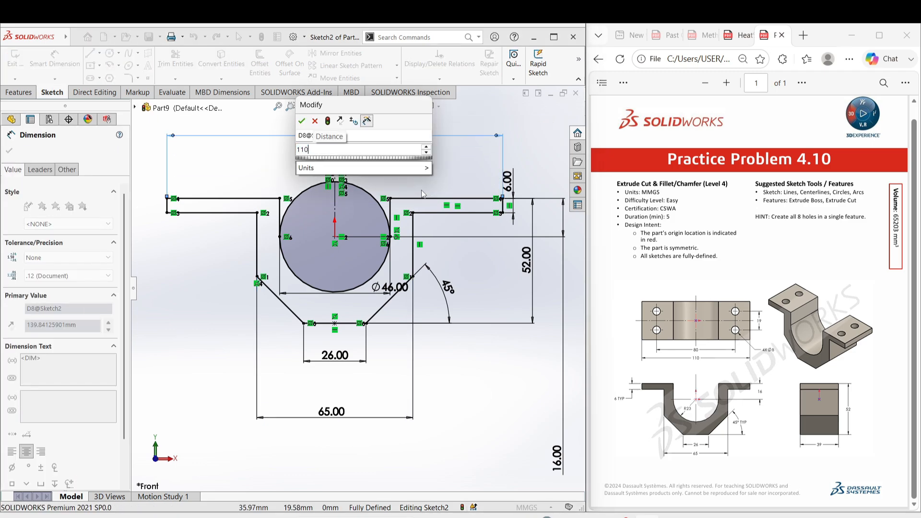
{"action": "key", "text": "Return"}
{"action": "key", "text": "f"}
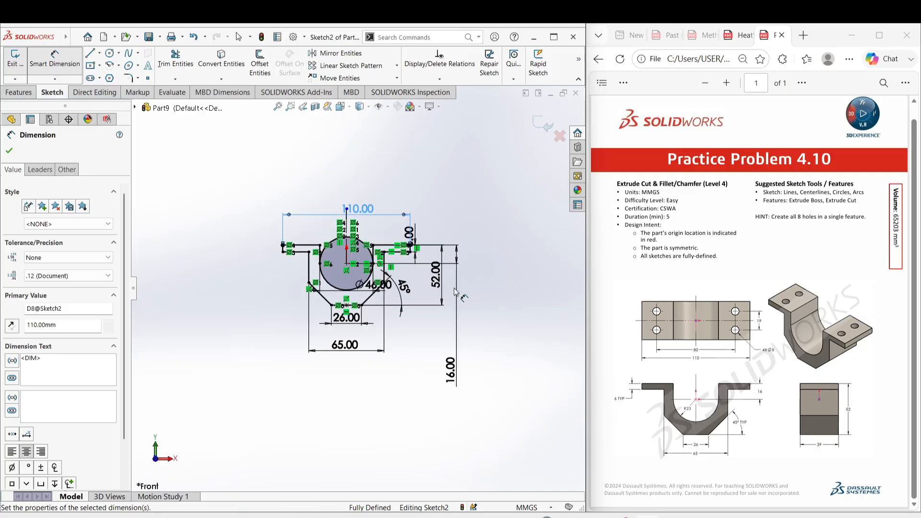
Trim away the upper half of the 46 mm circle so only the lower arc closes the profile.
{"action": "right_click", "coordinate": [477, 276]}
{"action": "left_click", "coordinate": [501, 308]}
{"action": "right_click_drag", "start_coordinate": [476, 205], "coordinate": [448, 251]}
{"action": "scroll", "coordinate": [368, 204], "scroll_direction": "down", "scroll_amount": 5}
{"action": "left_click_drag", "start_coordinate": [369, 271], "coordinate": [341, 313]}
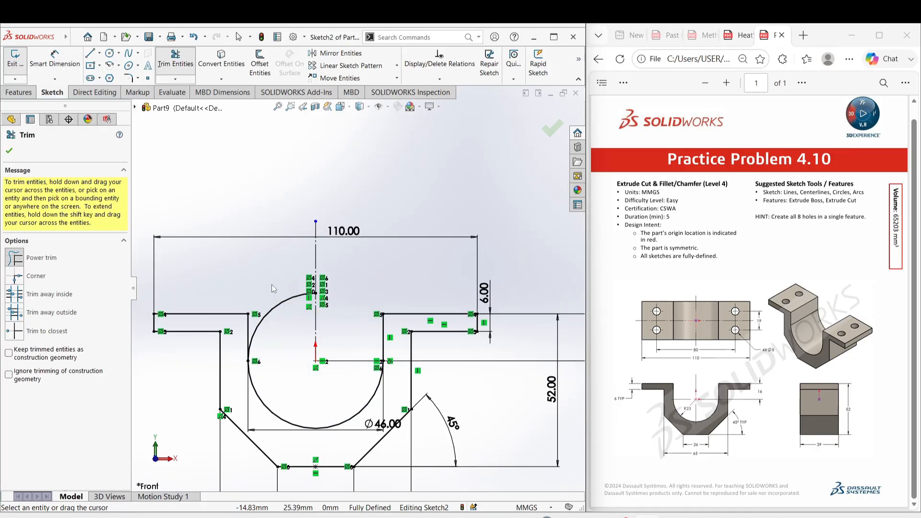
{"action": "left_click_drag", "start_coordinate": [273, 289], "coordinate": [286, 324]}
{"action": "key", "text": "f"}
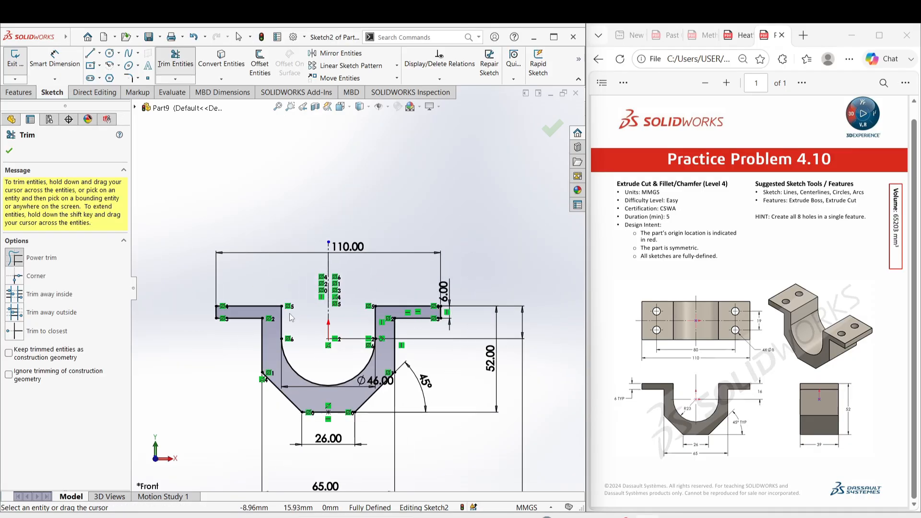
{"action": "left_click", "coordinate": [10, 148]}
Extrude the bracket profile as a boss 39 mm deep with the Mid Plane end condition.
{"action": "left_click", "coordinate": [18, 92]}
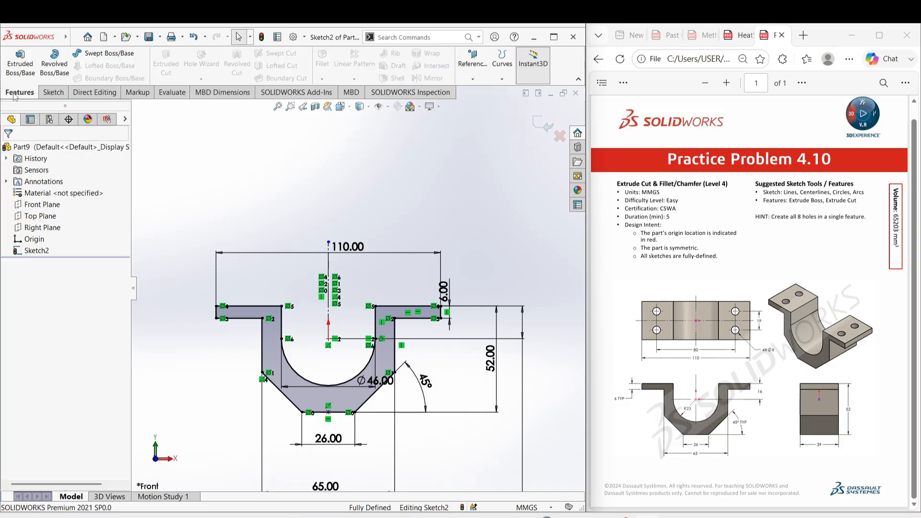
{"action": "left_click", "coordinate": [16, 67]}
{"action": "left_click", "coordinate": [67, 217]}
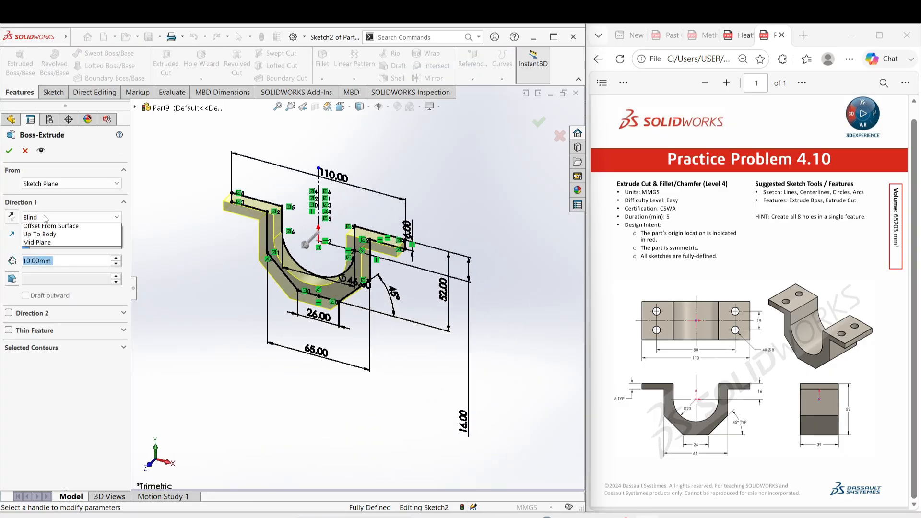
{"action": "left_click", "coordinate": [41, 269]}
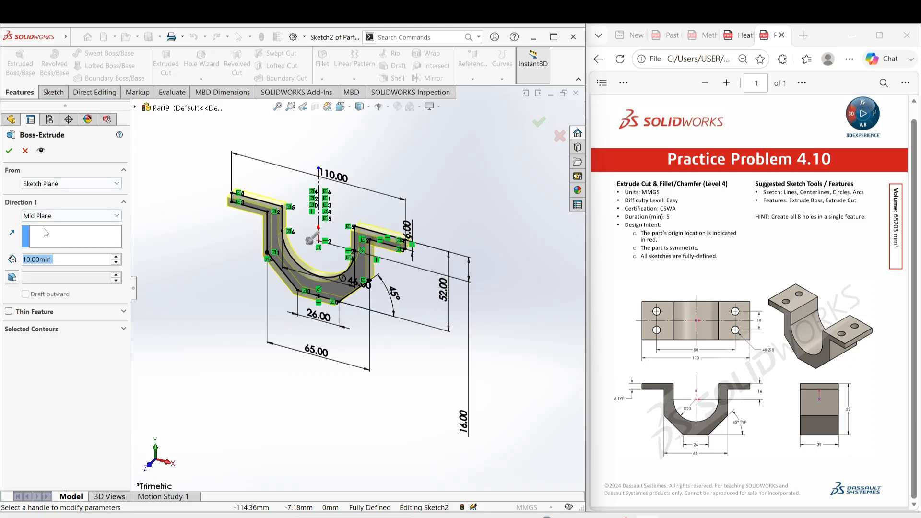
{"action": "type", "text": "39"}
{"action": "key", "text": "Return"}
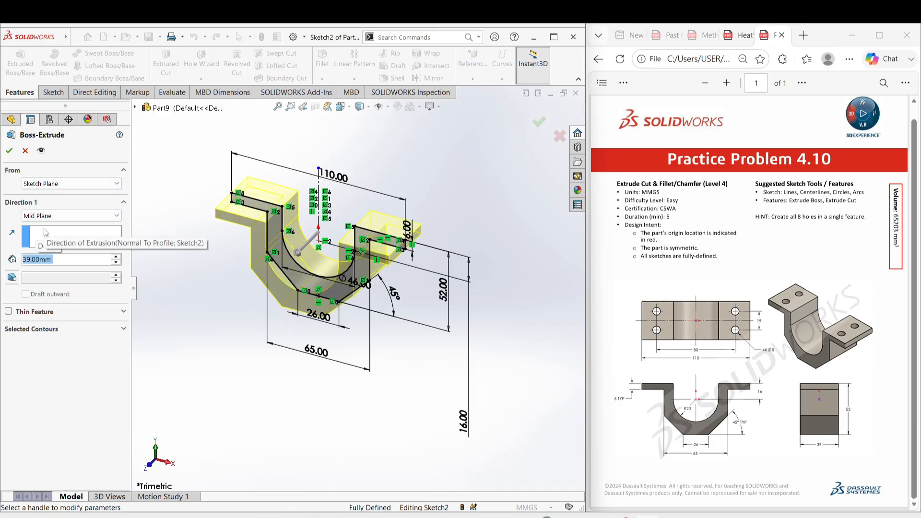
{"action": "left_click", "coordinate": [10, 152]}
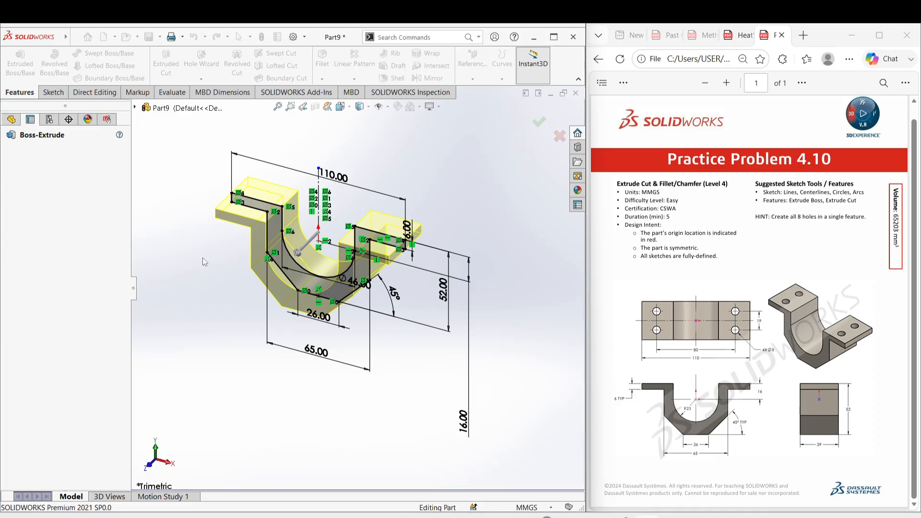
Start a new sketch on the right flange's top face, viewed straight on.
{"action": "left_click", "coordinate": [415, 230]}
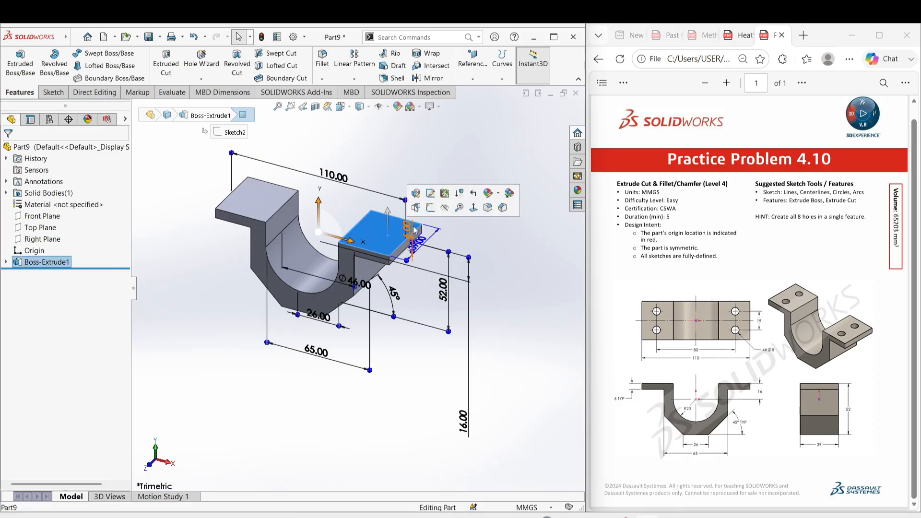
{"action": "left_click", "coordinate": [430, 208]}
{"action": "left_click", "coordinate": [451, 375]}
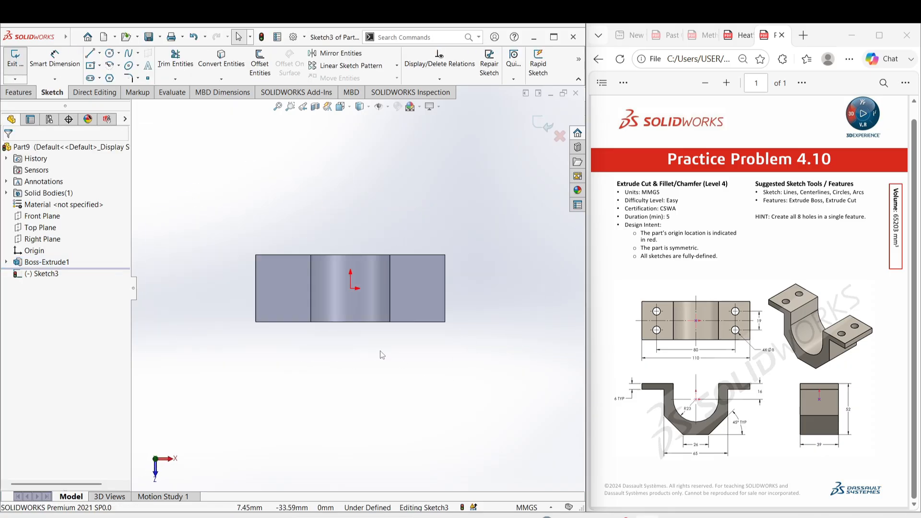
Sketch a vertical line about 46 mm long upward from the origin and convert it to construction geometry.
{"action": "key", "text": "l"}
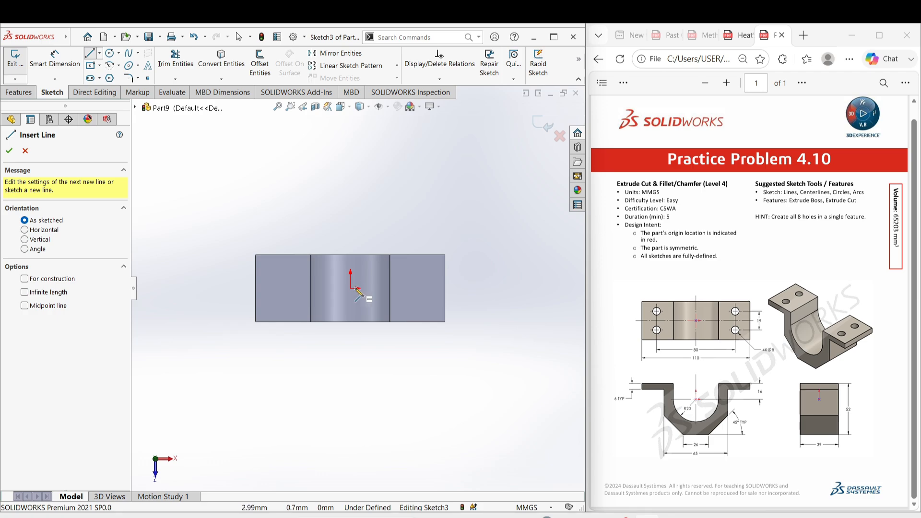
{"action": "left_click", "coordinate": [351, 289]}
{"action": "left_click", "coordinate": [351, 209]}
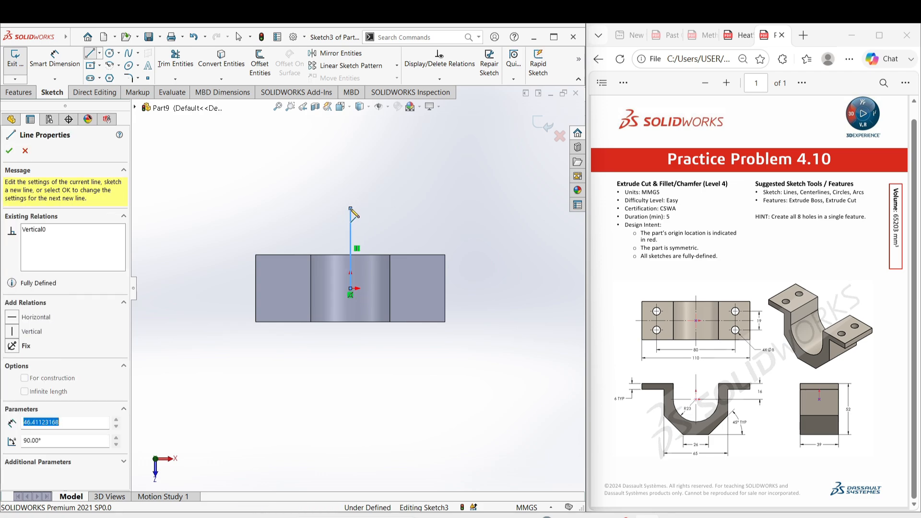
{"action": "right_click", "coordinate": [351, 209]}
{"action": "left_click", "coordinate": [384, 218]}
{"action": "left_click", "coordinate": [352, 238]}
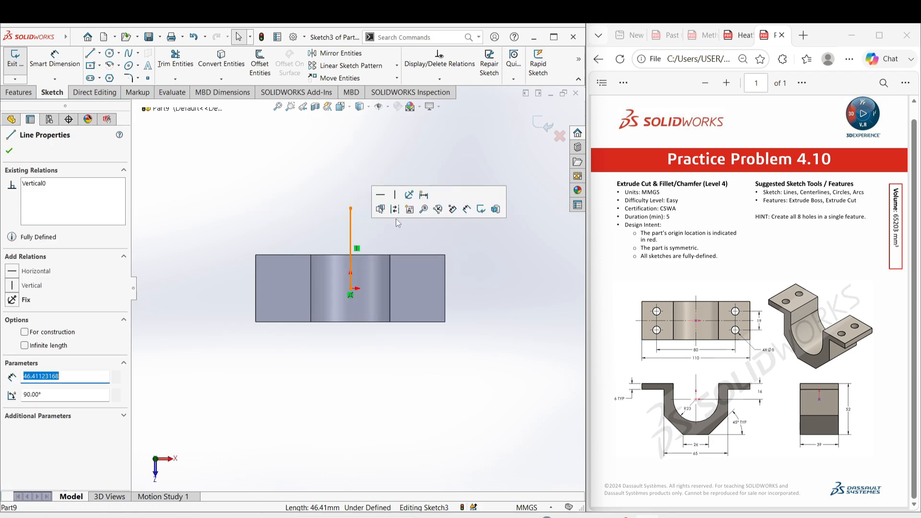
{"action": "left_click", "coordinate": [397, 223]}
Sketch a horizontal line 55 mm long from the origin to the right flange's outer edge and convert it to construction geometry.
{"action": "key", "text": "l"}
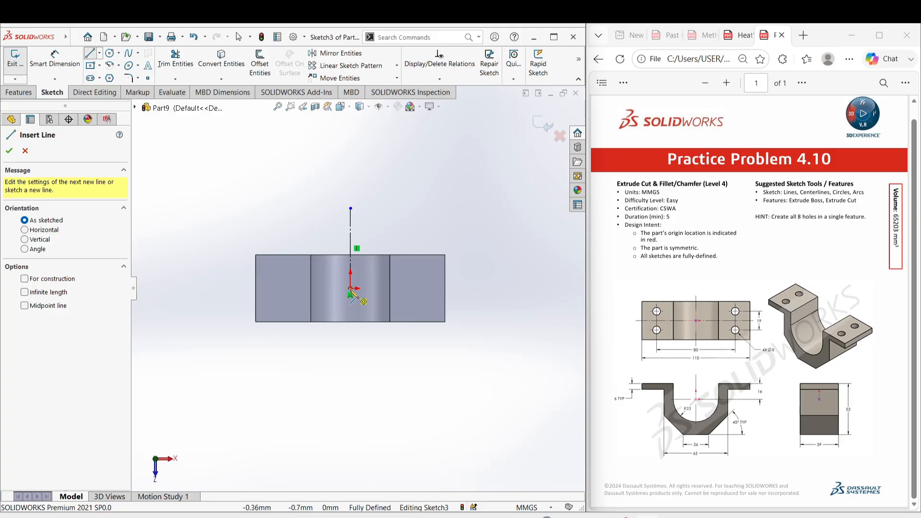
{"action": "left_click", "coordinate": [351, 289]}
{"action": "left_click", "coordinate": [445, 289]}
{"action": "right_click", "coordinate": [469, 299]}
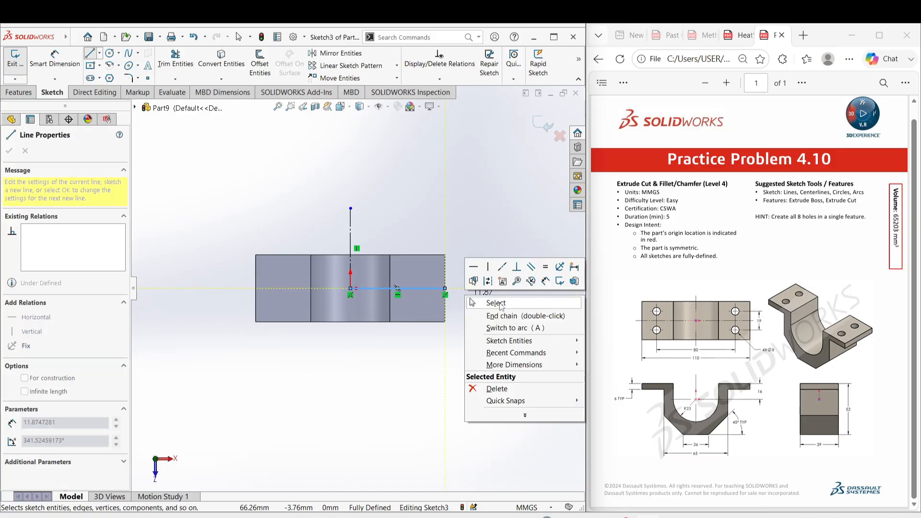
{"action": "left_click", "coordinate": [501, 306]}
{"action": "left_click", "coordinate": [425, 288]}
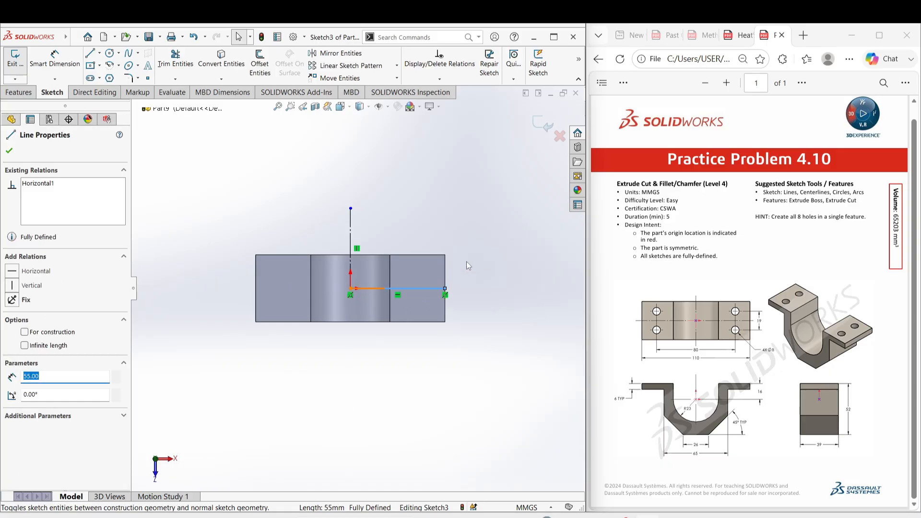
{"action": "left_click", "coordinate": [466, 261]}
Sketch two circles about 10 mm in diameter on the right flange, one above and one below the horizontal centerline.
{"action": "scroll", "coordinate": [434, 268], "scroll_direction": "down", "scroll_amount": 4}
{"action": "right_click_drag", "start_coordinate": [478, 274], "coordinate": [530, 274]}
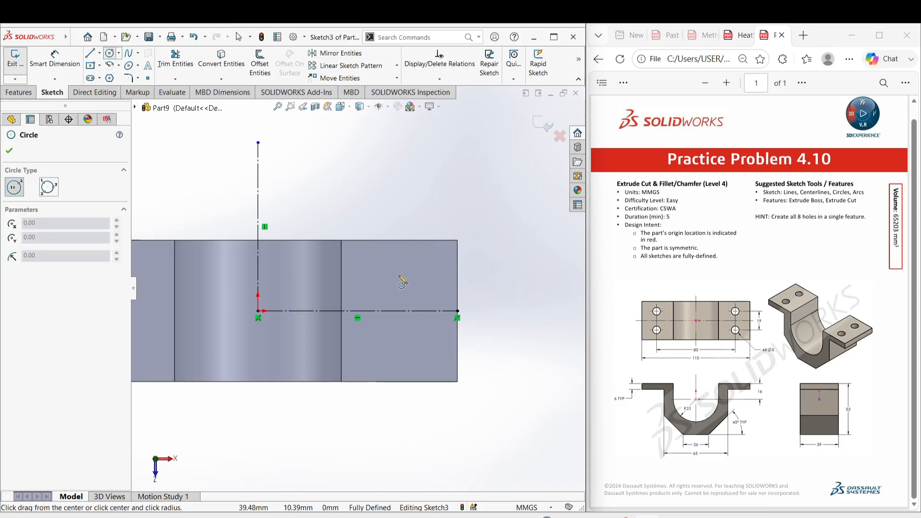
{"action": "left_click", "coordinate": [407, 276]}
{"action": "left_click", "coordinate": [422, 285]}
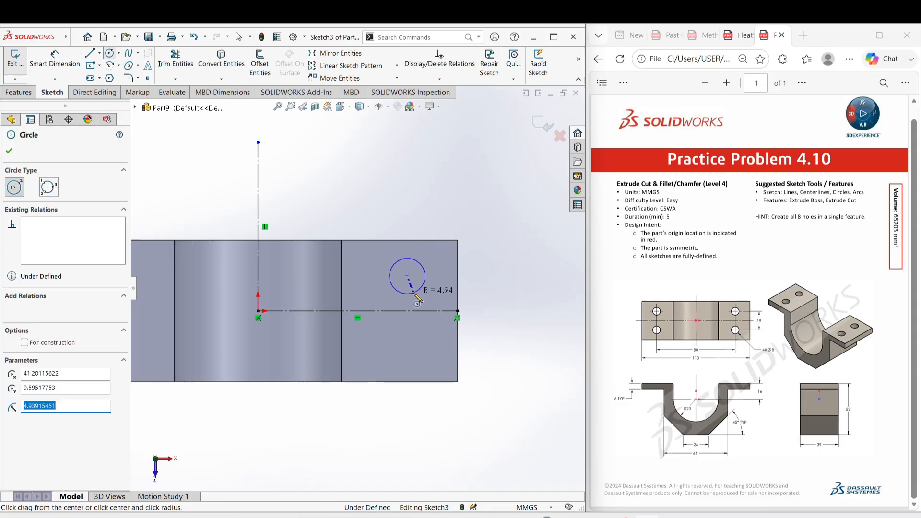
{"action": "left_click", "coordinate": [407, 352]}
{"action": "left_click", "coordinate": [415, 369]}
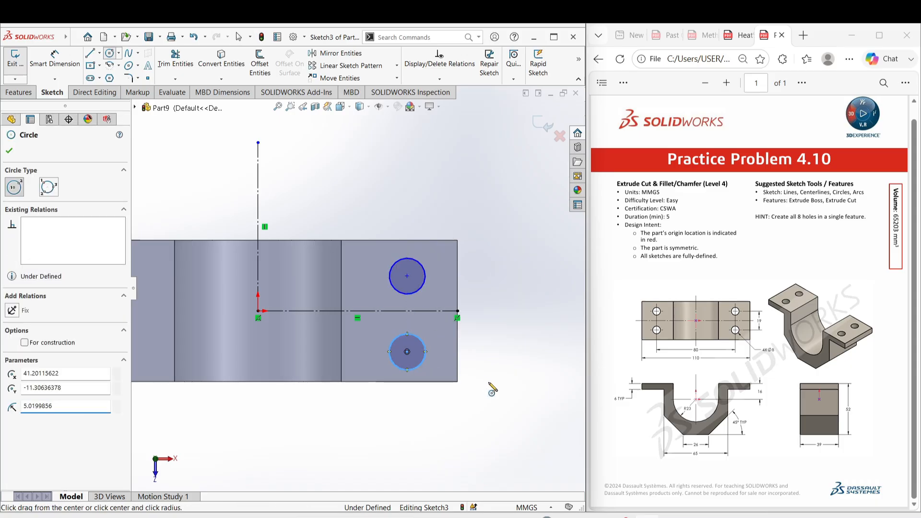
Dimension the upper circle's diameter to 8 mm and make the lower circle equal to it.
{"action": "right_click_drag", "start_coordinate": [488, 382], "coordinate": [485, 345]}
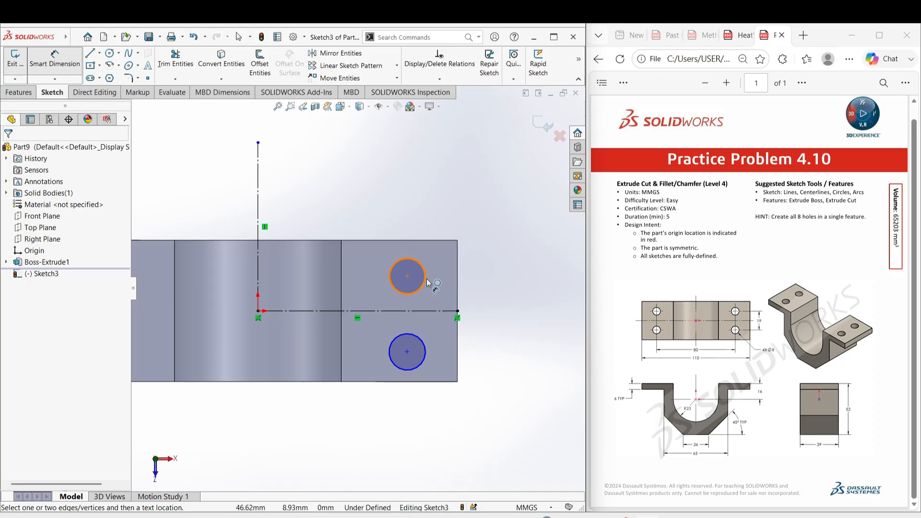
{"action": "left_click", "coordinate": [425, 283]}
{"action": "left_click", "coordinate": [479, 212]}
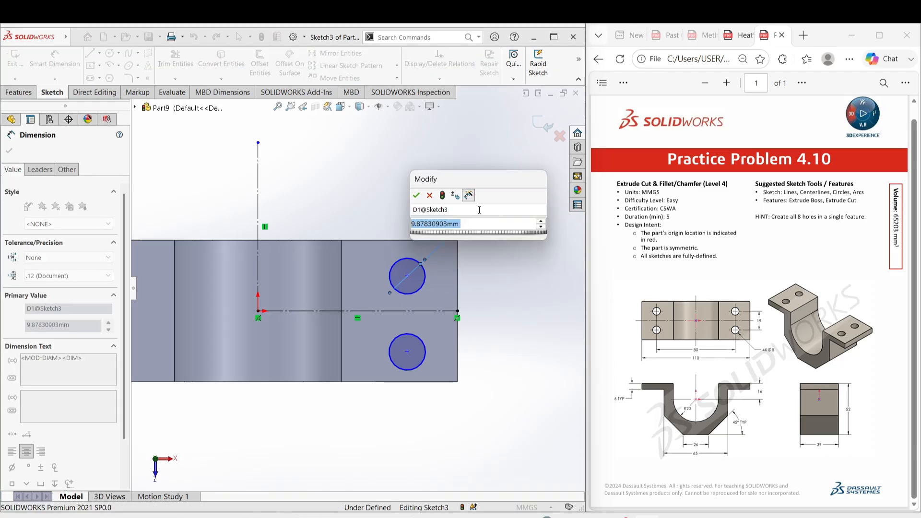
{"action": "type", "text": "8"}
{"action": "key", "text": "Return"}
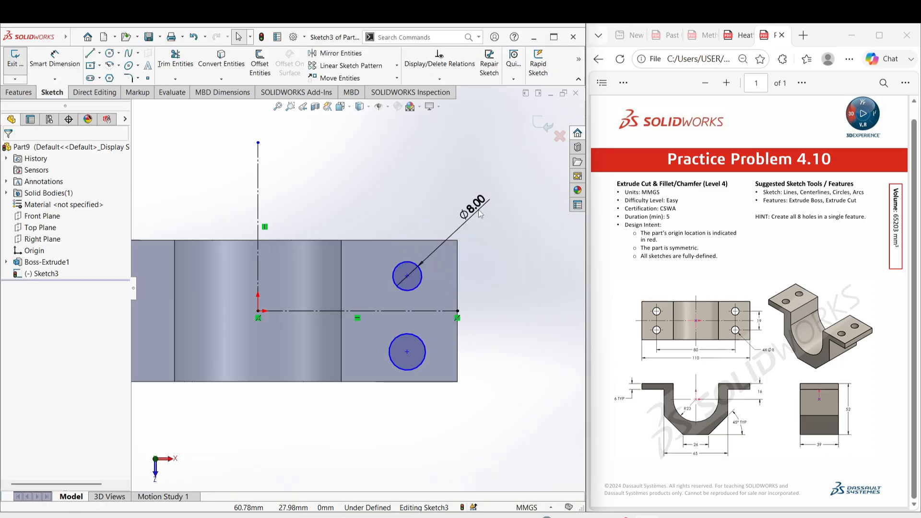
{"action": "left_click", "coordinate": [418, 265]}
{"action": "left_click", "coordinate": [425, 354], "text": "ctrl"}
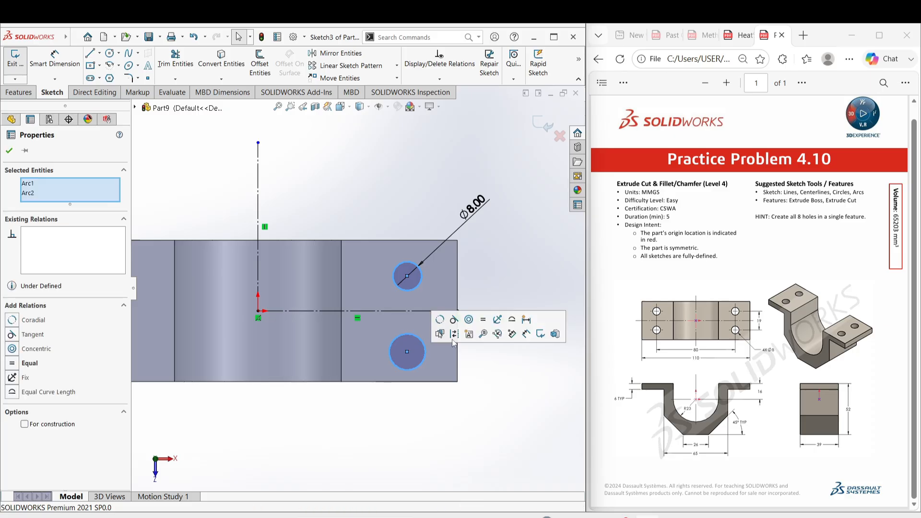
{"action": "left_click", "coordinate": [483, 319]}
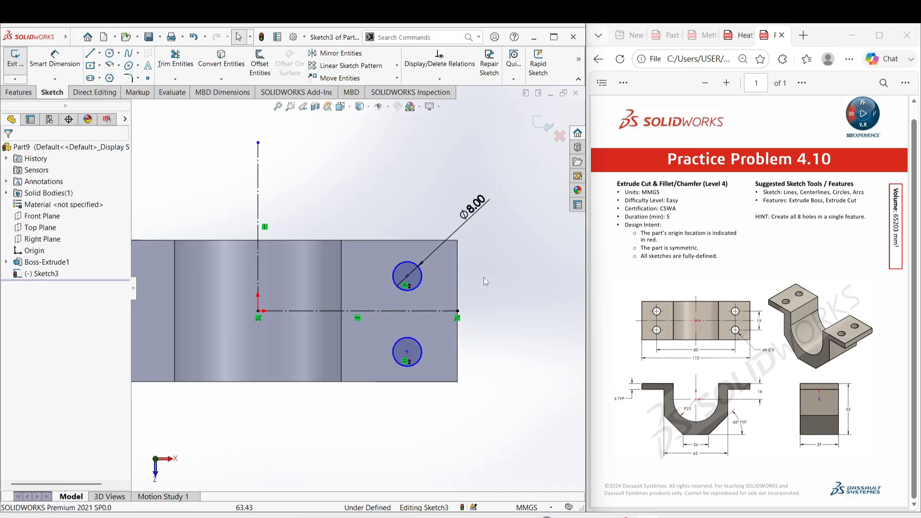
Make the two right flange circles symmetric about the horizontal centerline.
{"action": "left_click", "coordinate": [407, 356]}
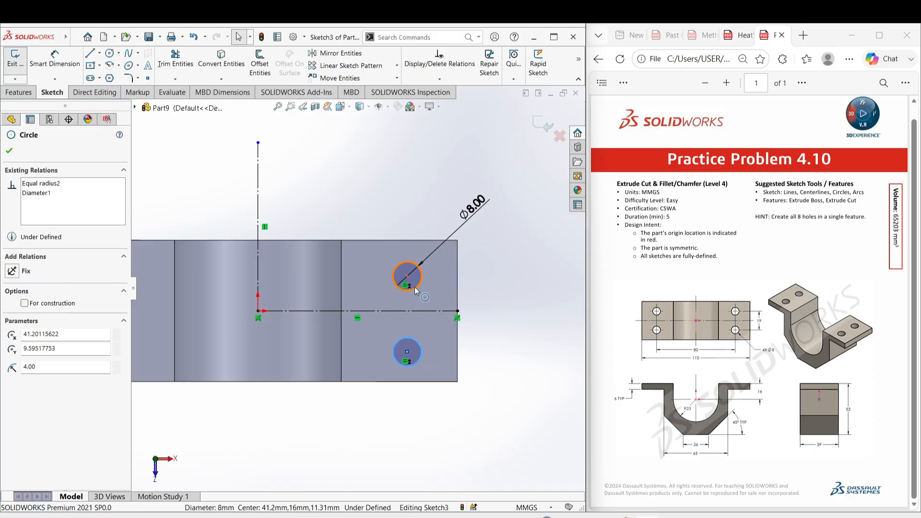
{"action": "left_click", "coordinate": [415, 287], "text": "ctrl"}
{"action": "left_click", "coordinate": [416, 313], "text": "ctrl"}
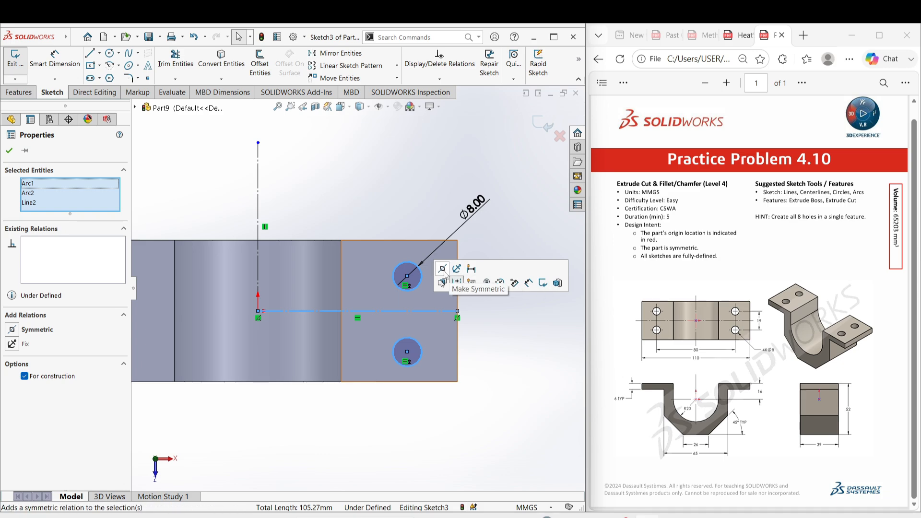
{"action": "left_click", "coordinate": [457, 283]}
{"action": "left_click", "coordinate": [484, 340]}
Set the vertical distance between the centers of the two right flange circles to 19 mm.
{"action": "right_click_drag", "start_coordinate": [500, 367], "coordinate": [498, 314]}
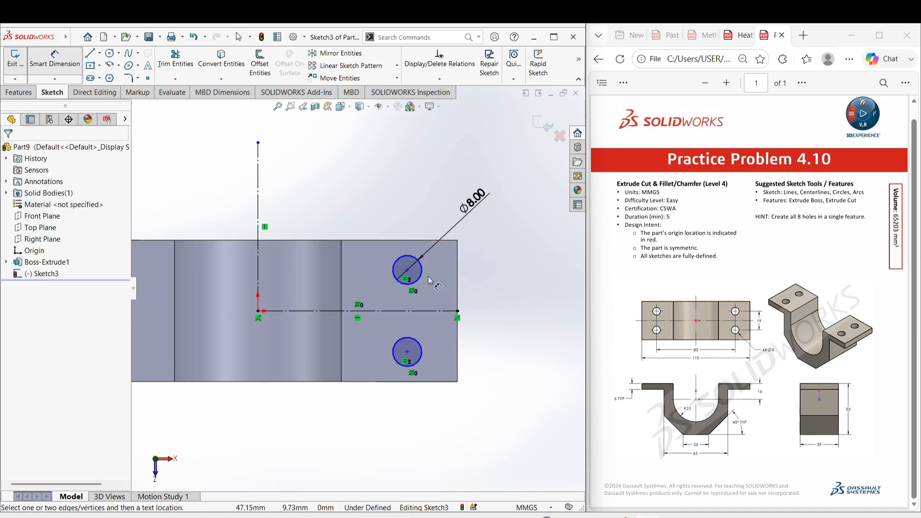
{"action": "left_click", "coordinate": [422, 281]}
{"action": "left_click", "coordinate": [420, 358]}
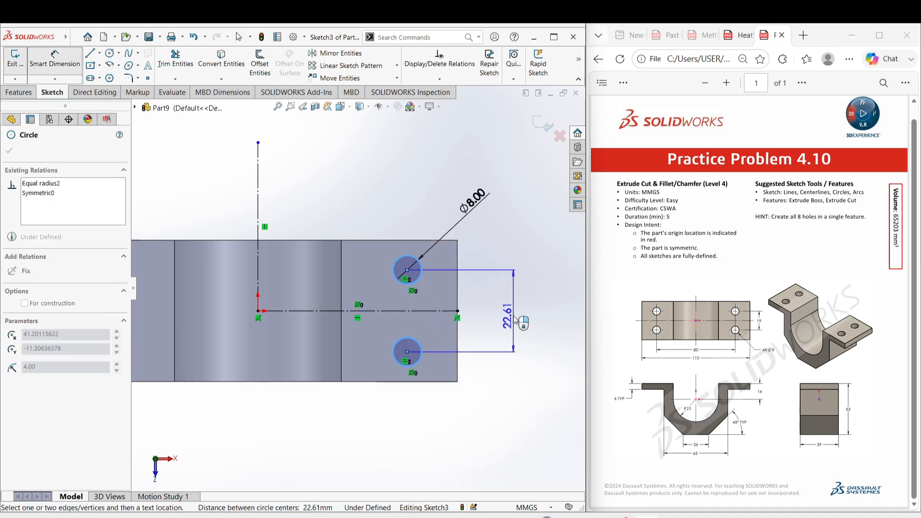
{"action": "left_click", "coordinate": [514, 320]}
{"action": "type", "text": "19"}
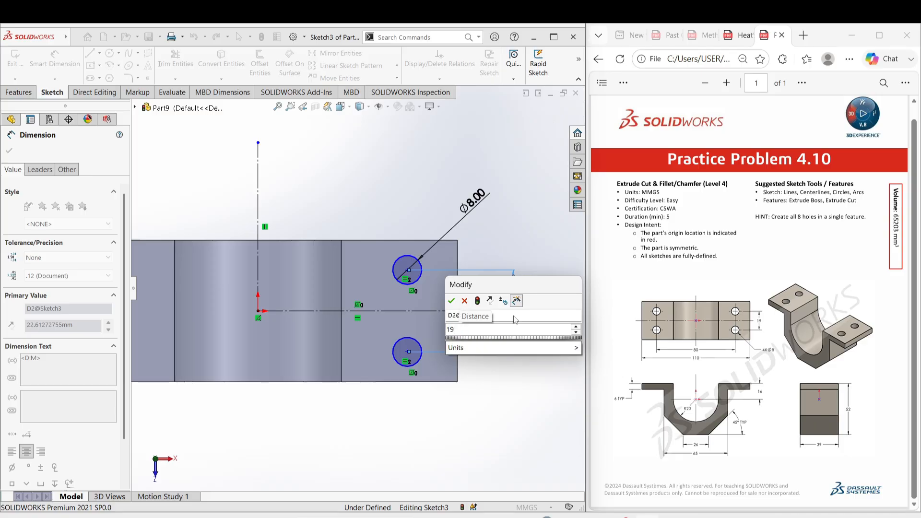
{"action": "key", "text": "Return"}
{"action": "left_click", "coordinate": [504, 372]}
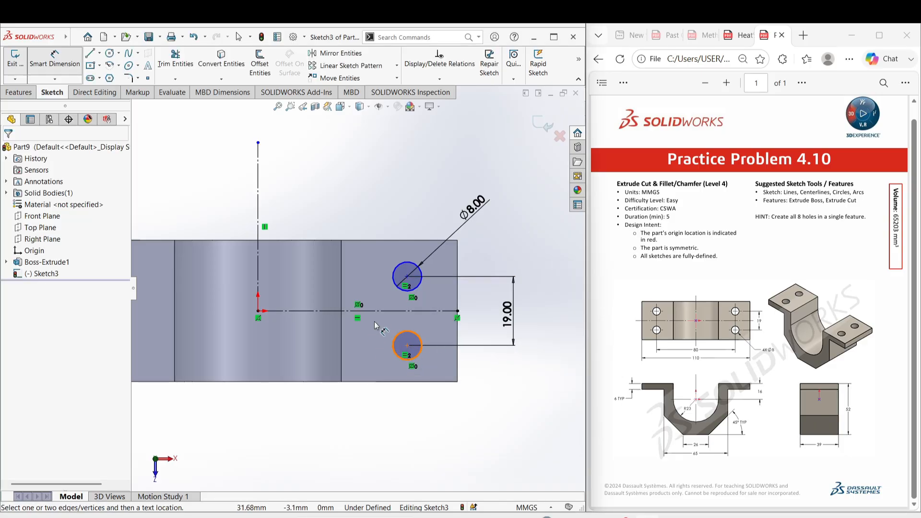
{"action": "key", "text": "Escape"}
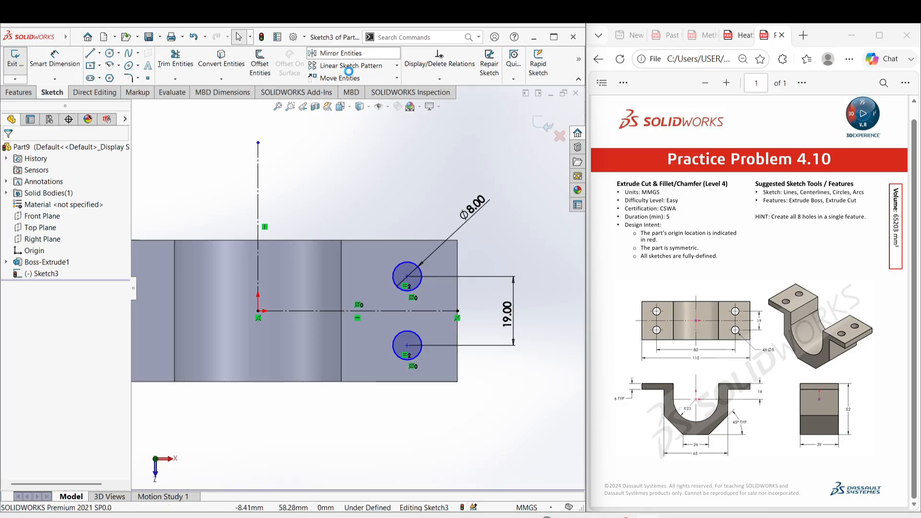
Mirror both right flange circles about the vertical centerline onto the left flange.
{"action": "left_click", "coordinate": [339, 53]}
{"action": "left_click", "coordinate": [399, 278]}
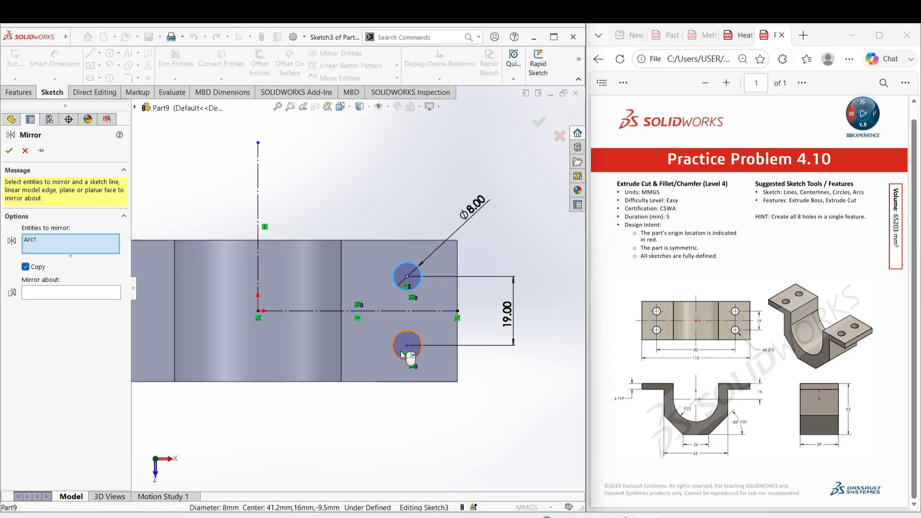
{"action": "left_click", "coordinate": [403, 355]}
{"action": "left_click", "coordinate": [94, 306]}
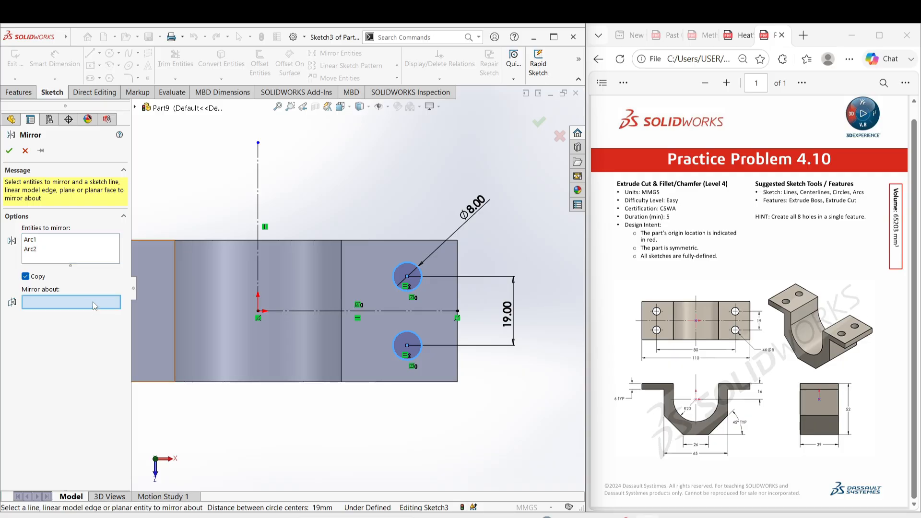
{"action": "left_click", "coordinate": [259, 209]}
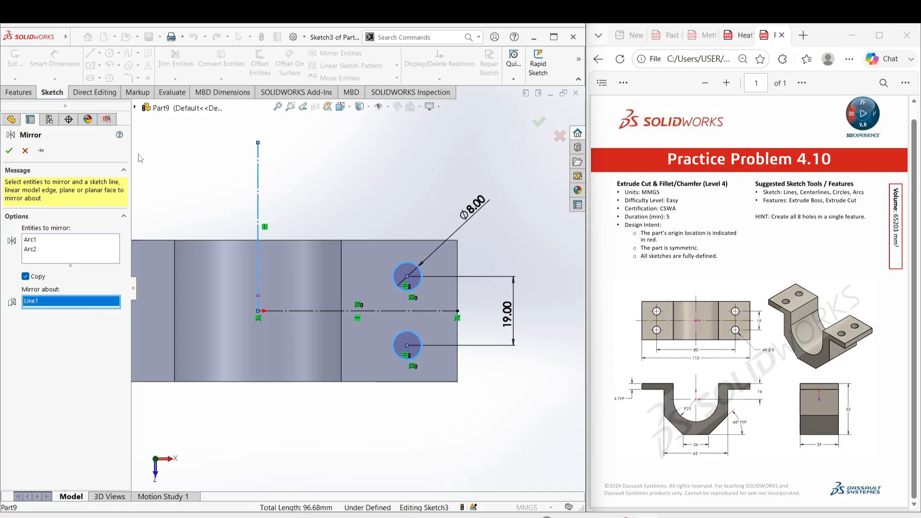
{"action": "left_click", "coordinate": [9, 151]}
Set the horizontal distance between the lower left and lower right circle centers to 80 mm.
{"action": "scroll", "coordinate": [298, 321], "scroll_direction": "up", "scroll_amount": 5}
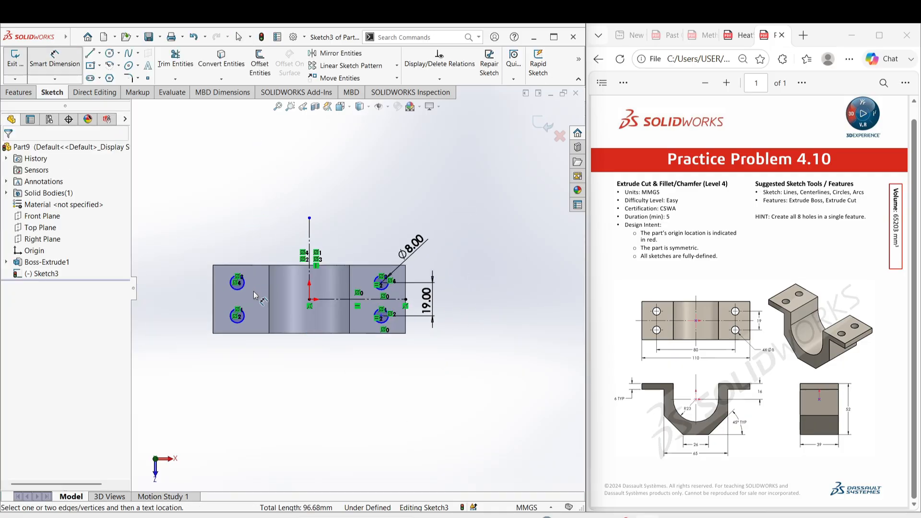
{"action": "left_click", "coordinate": [248, 323]}
{"action": "left_click", "coordinate": [382, 316]}
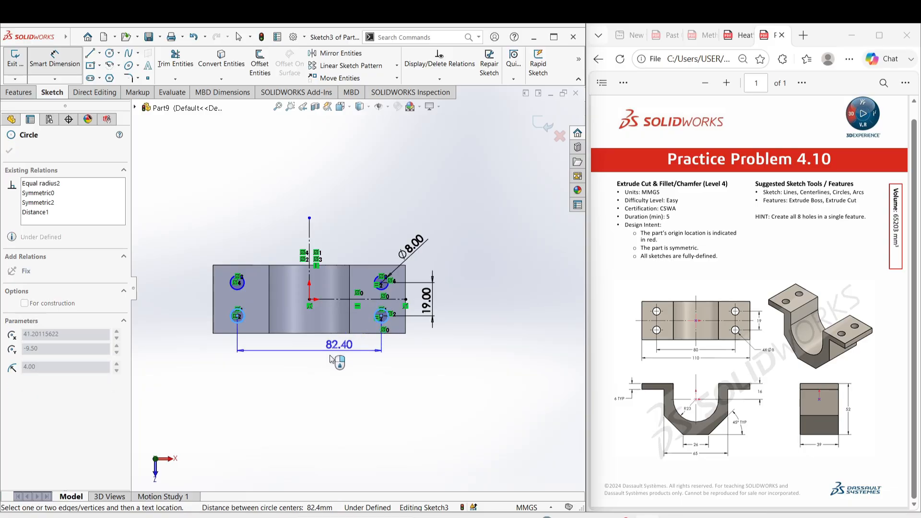
{"action": "left_click", "coordinate": [322, 362]}
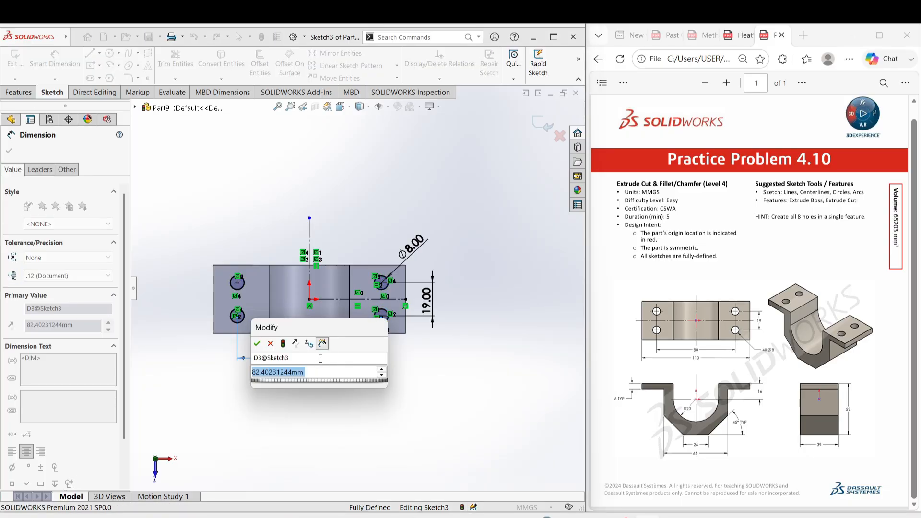
{"action": "type", "text": "80"}
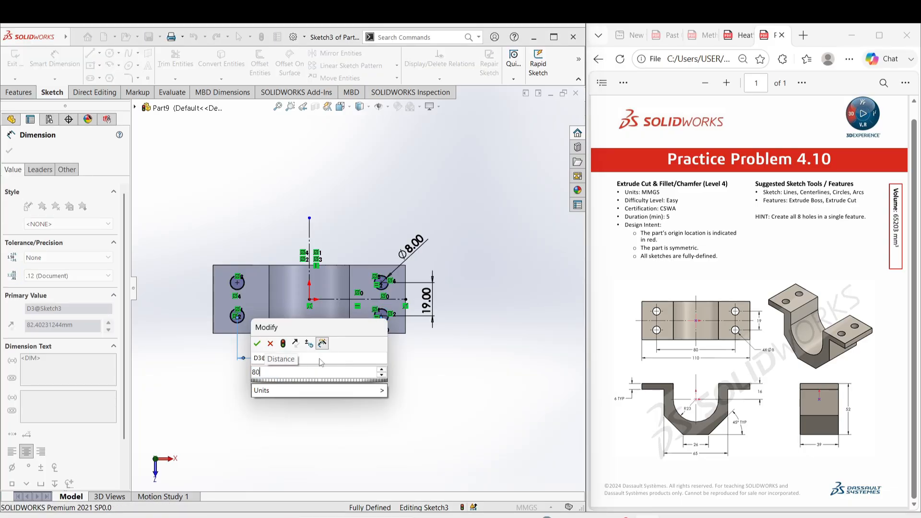
{"action": "key", "text": "Return"}
{"action": "key", "text": "Escape"}
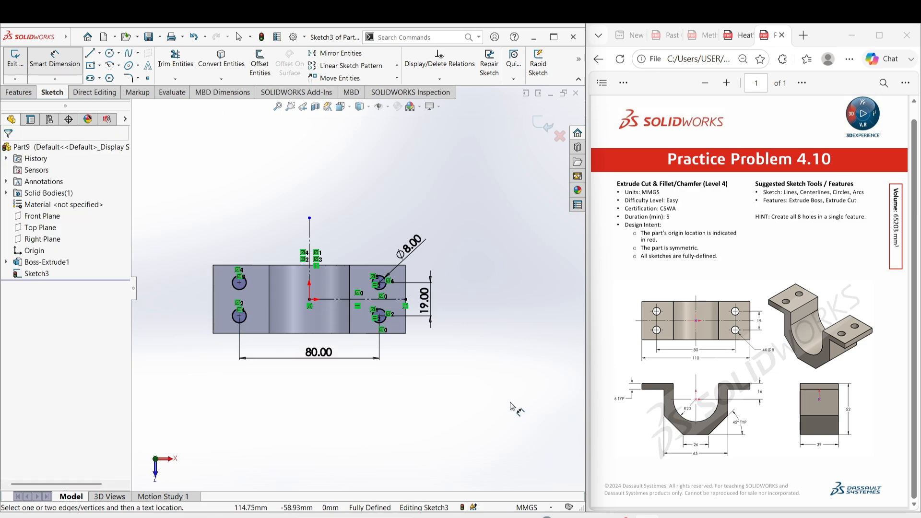
{"action": "right_click", "coordinate": [528, 408]}
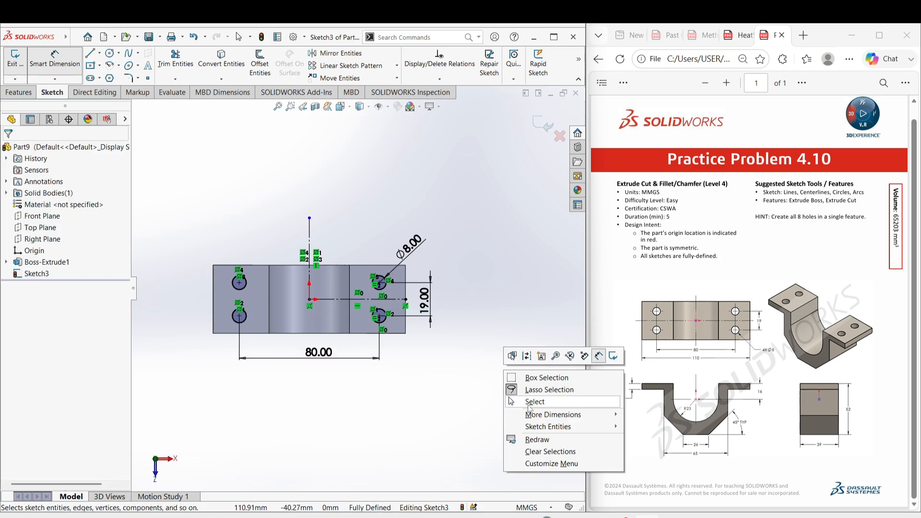
Cut the four circles through the flanges with a 39 mm Blind extruded cut and display the bracket in isometric view.
{"action": "left_click", "coordinate": [19, 92]}
{"action": "left_click", "coordinate": [166, 63]}
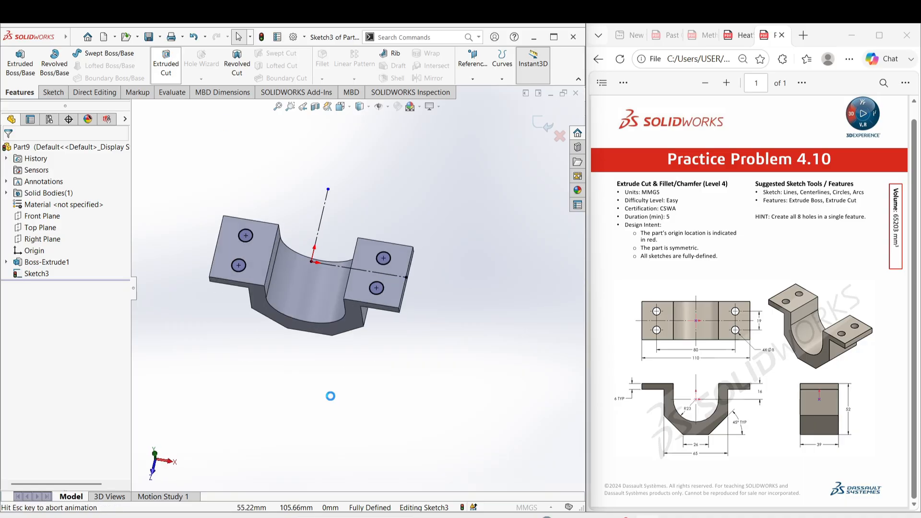
{"action": "key", "text": "Return"}
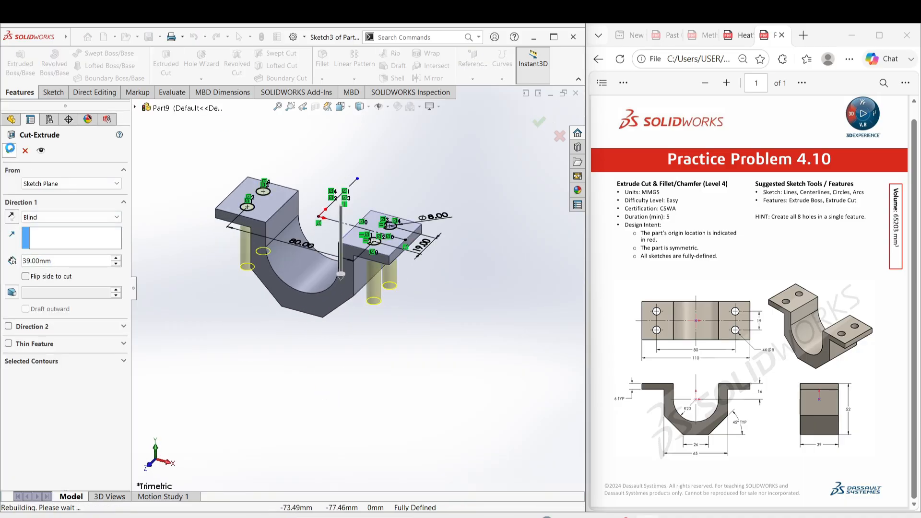
{"action": "middle_click_drag", "start_coordinate": [221, 307], "coordinate": [518, 295]}
{"action": "key", "text": "space"}
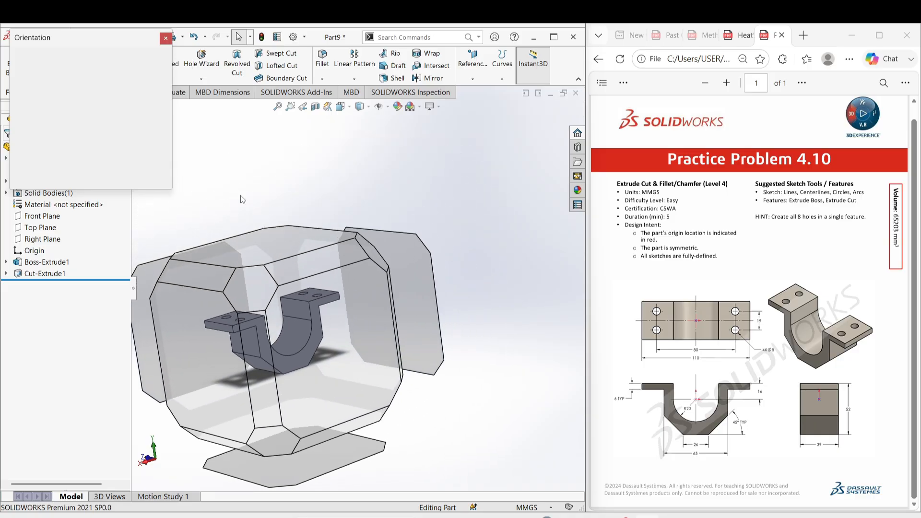
{"action": "left_click", "coordinate": [162, 75]}
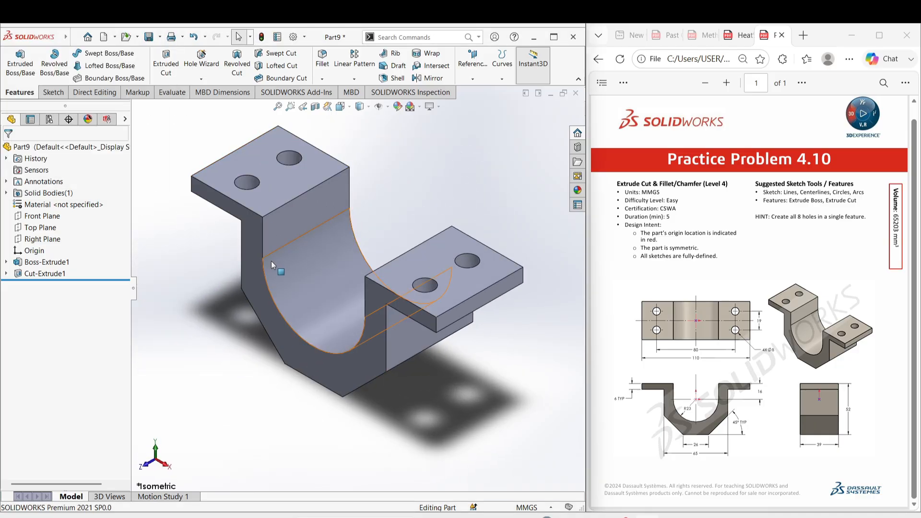
{"action": "scroll", "coordinate": [271, 261], "scroll_direction": "up", "scroll_amount": 3}
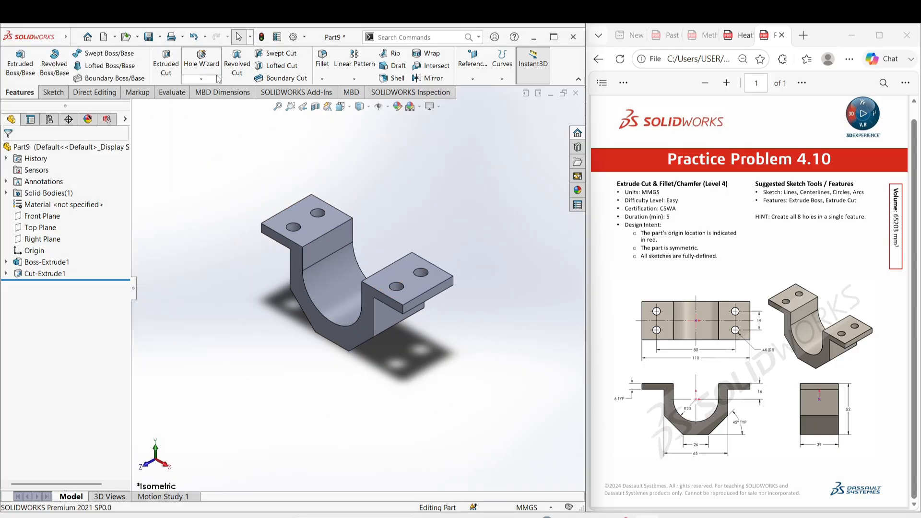
Check the bracket's volume in Mass Properties against the volume specified on the drawing, and return to the isometric view.
{"action": "left_click", "coordinate": [172, 92]}
{"action": "left_click", "coordinate": [164, 60]}
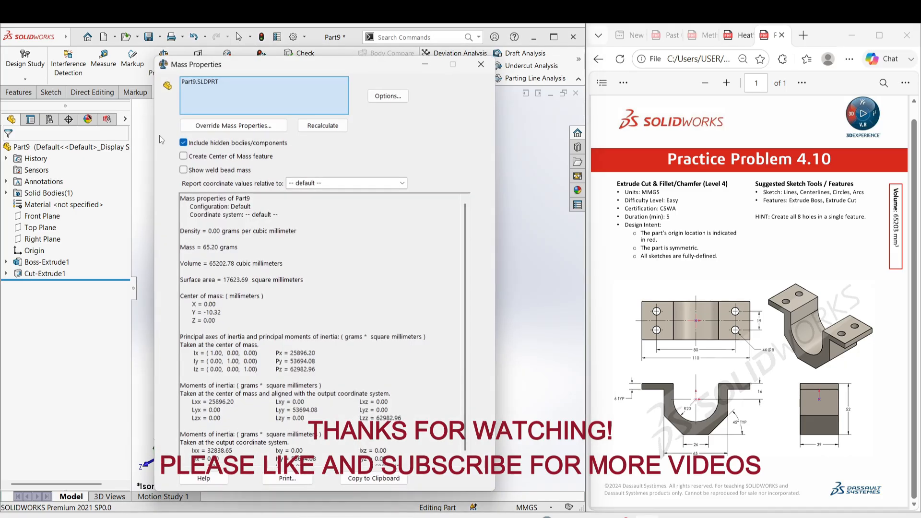
{"action": "left_click_drag", "start_coordinate": [184, 263], "coordinate": [267, 265]}
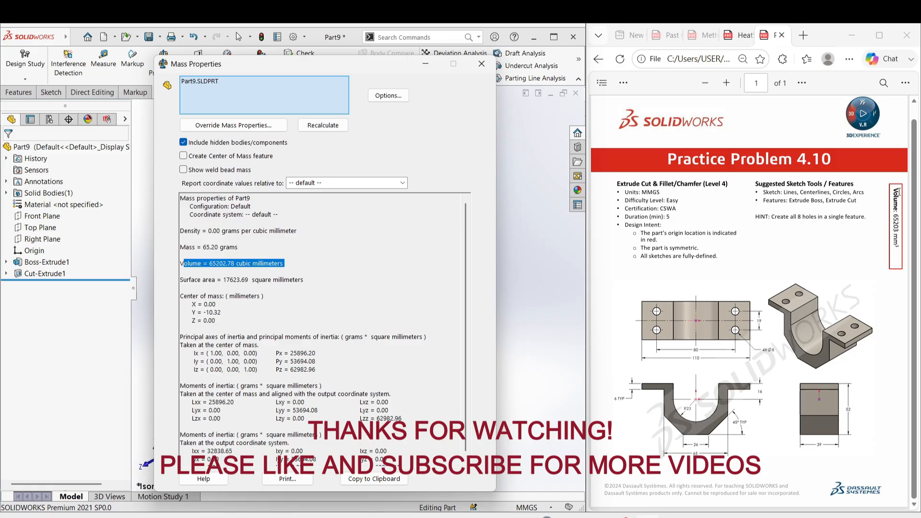
{"action": "left_click_drag", "start_coordinate": [899, 192], "coordinate": [896, 231]}
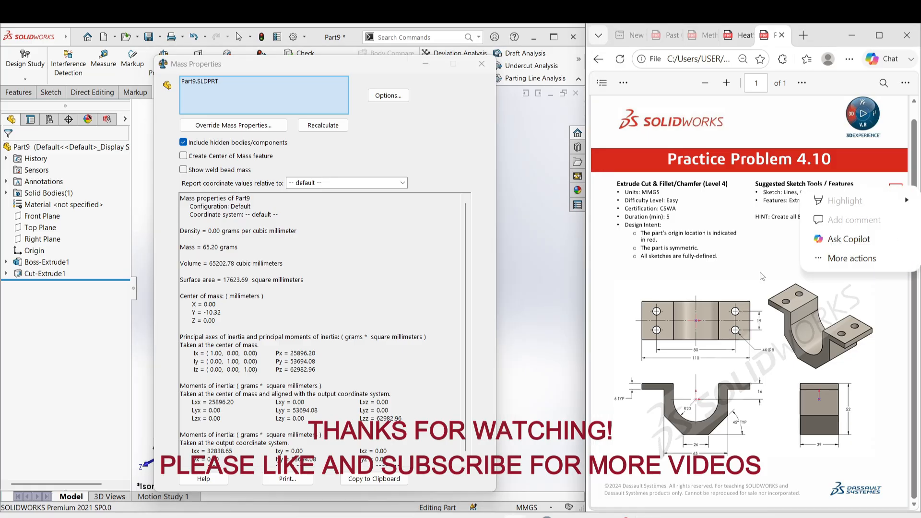
{"action": "left_click", "coordinate": [511, 282]}
{"action": "left_click", "coordinate": [482, 64]}
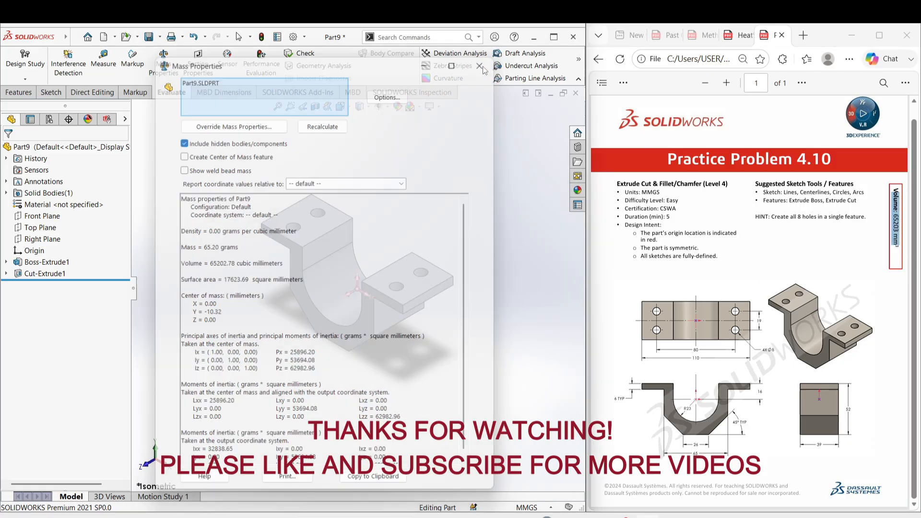
{"action": "key", "text": "space"}
{"action": "left_click", "coordinate": [158, 70]}
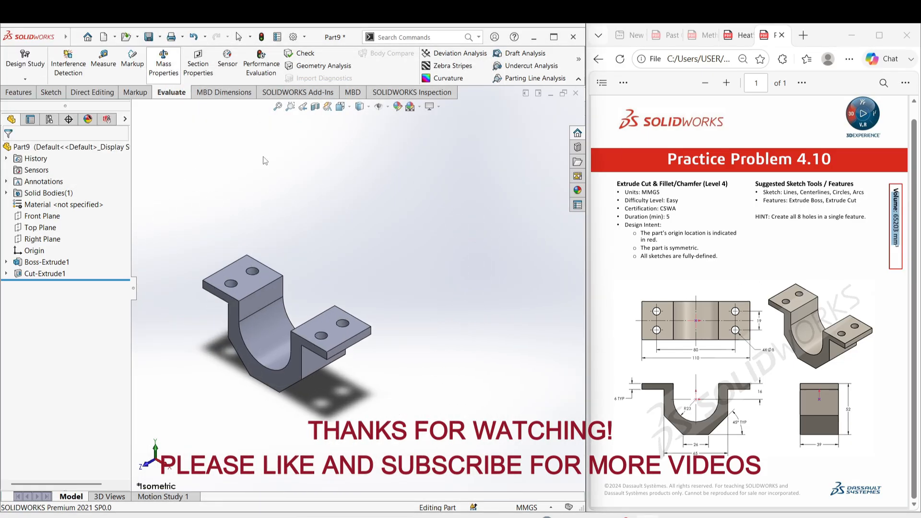